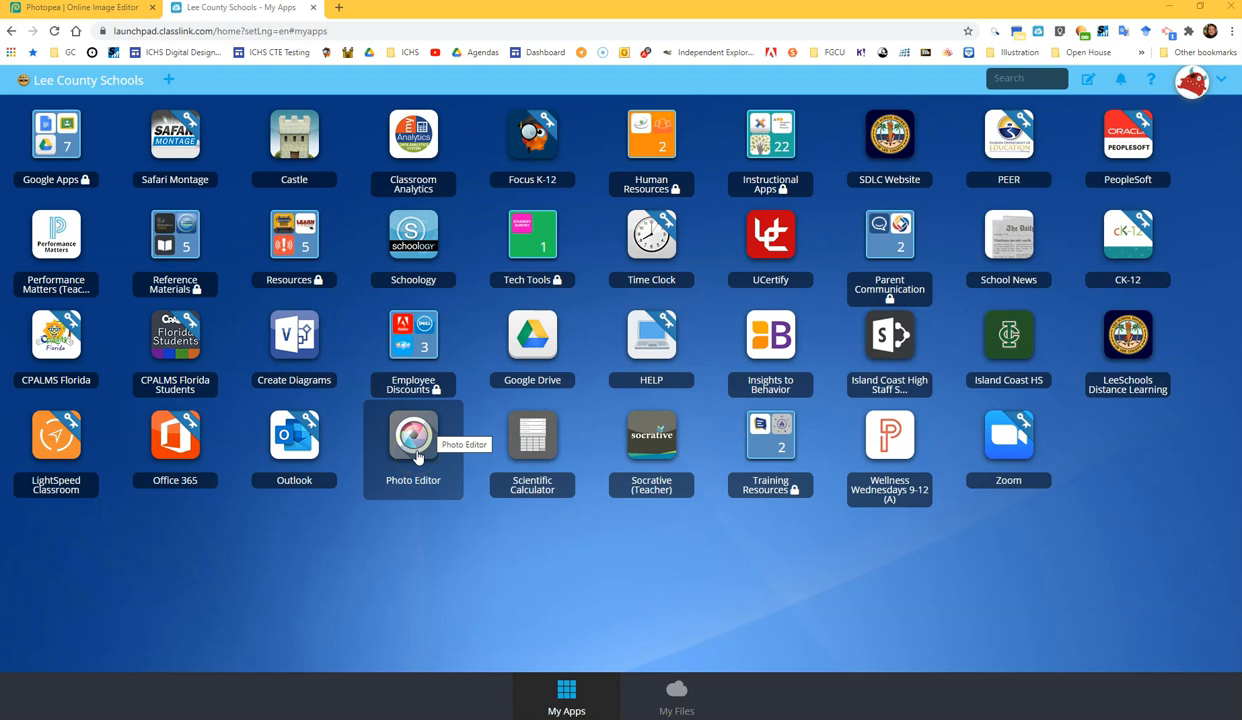
- Switch to Photopea and start a new project named "Typography Project"
left_click(68, 12)
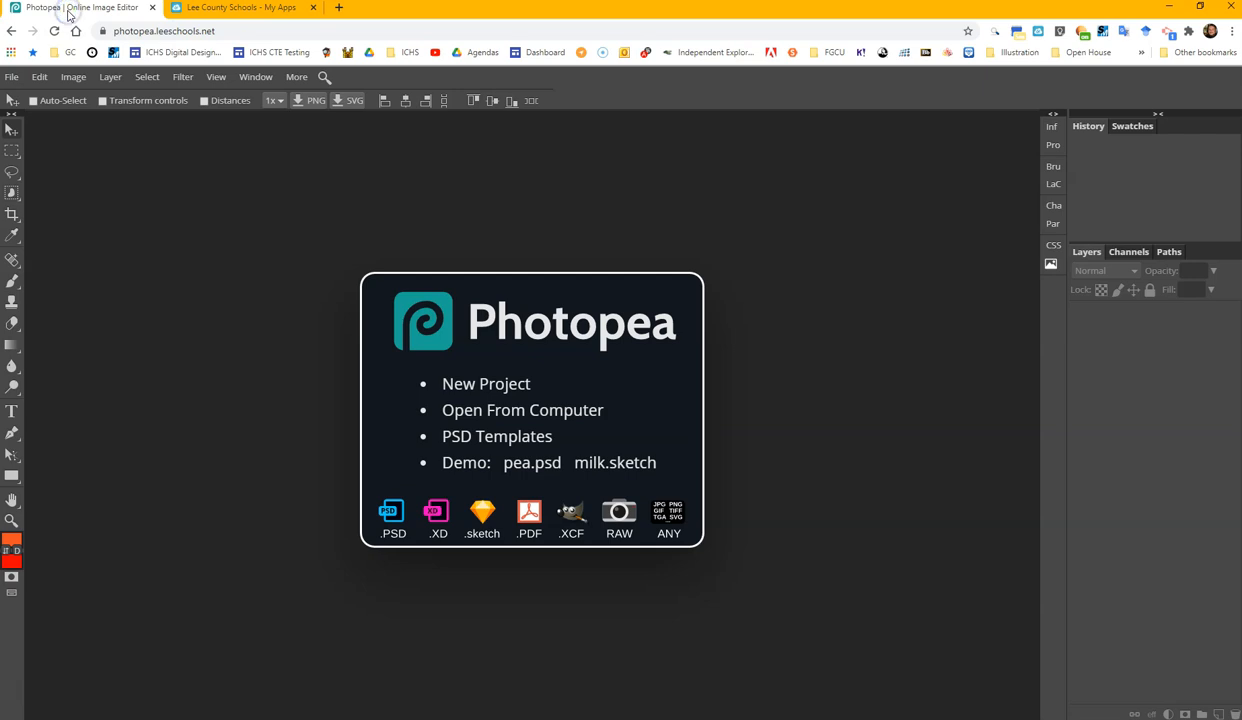
left_click(112, 31)
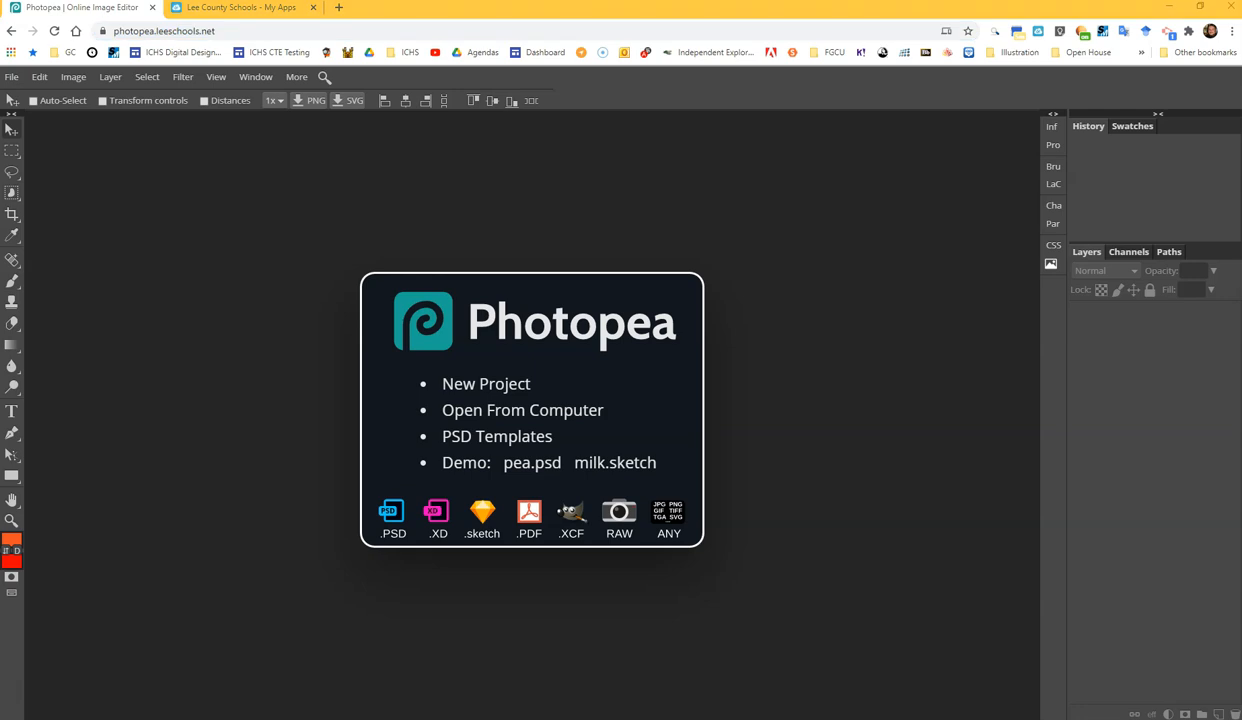
left_click(484, 386)
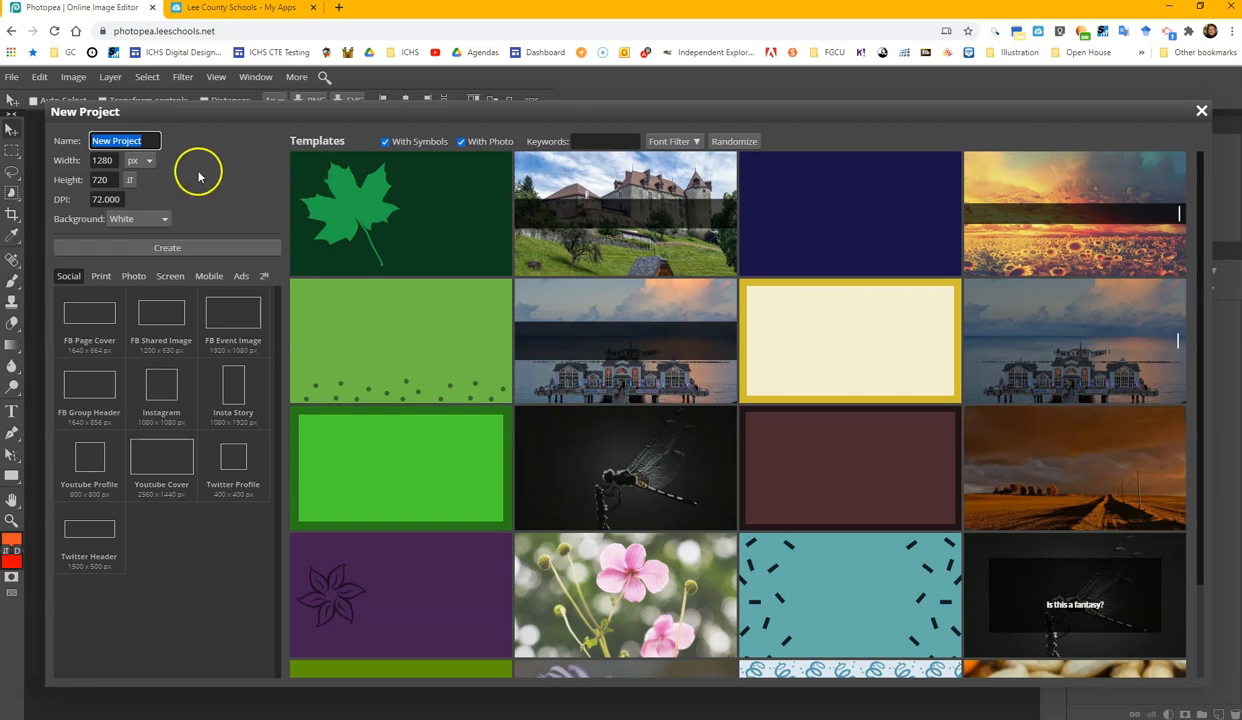
left_click(106, 160)
left_click_drag(157, 140, 88, 140)
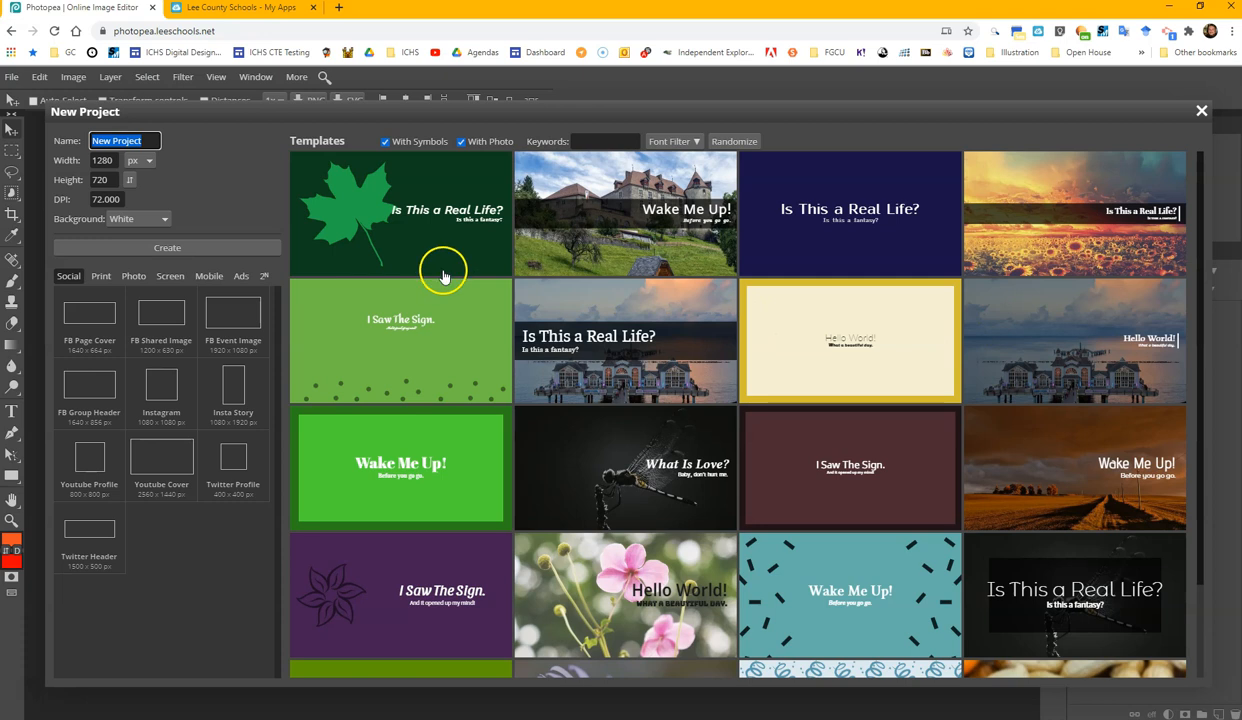
type("T")
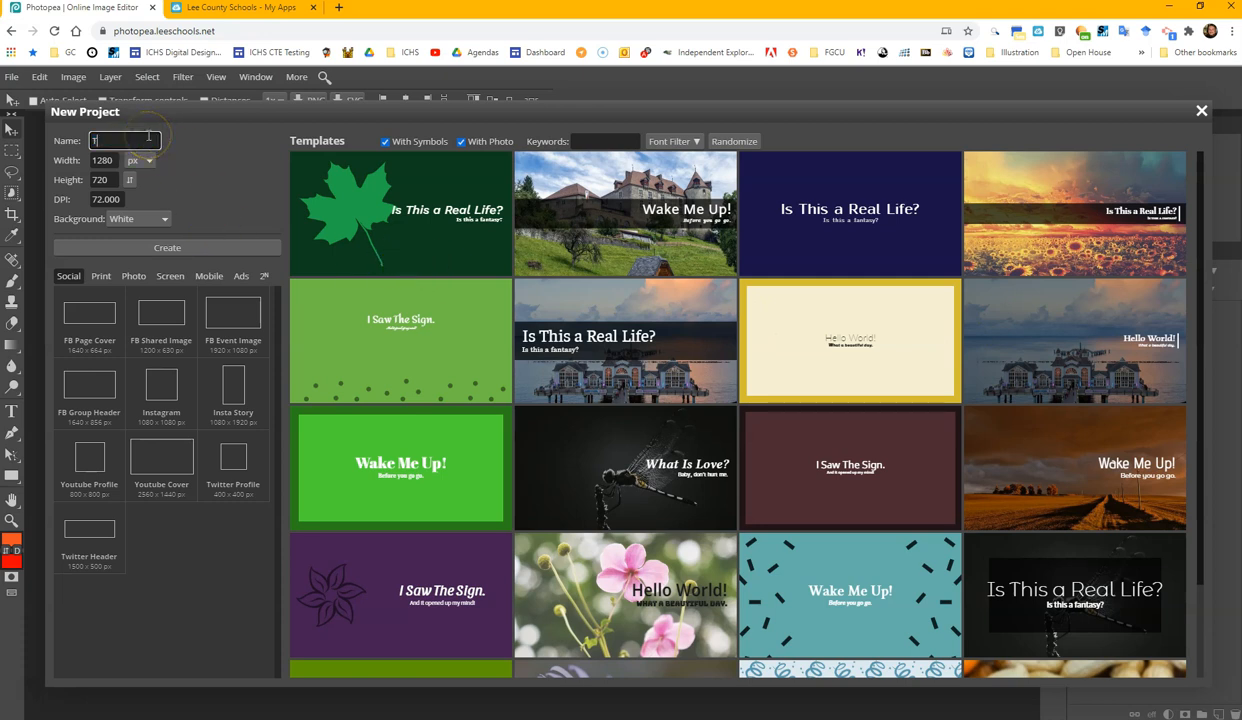
type("ypography Project")
- Set the new project's width to 1920 px and its height to 1080 px
left_click(114, 161)
double_click(118, 161)
left_click(140, 246)
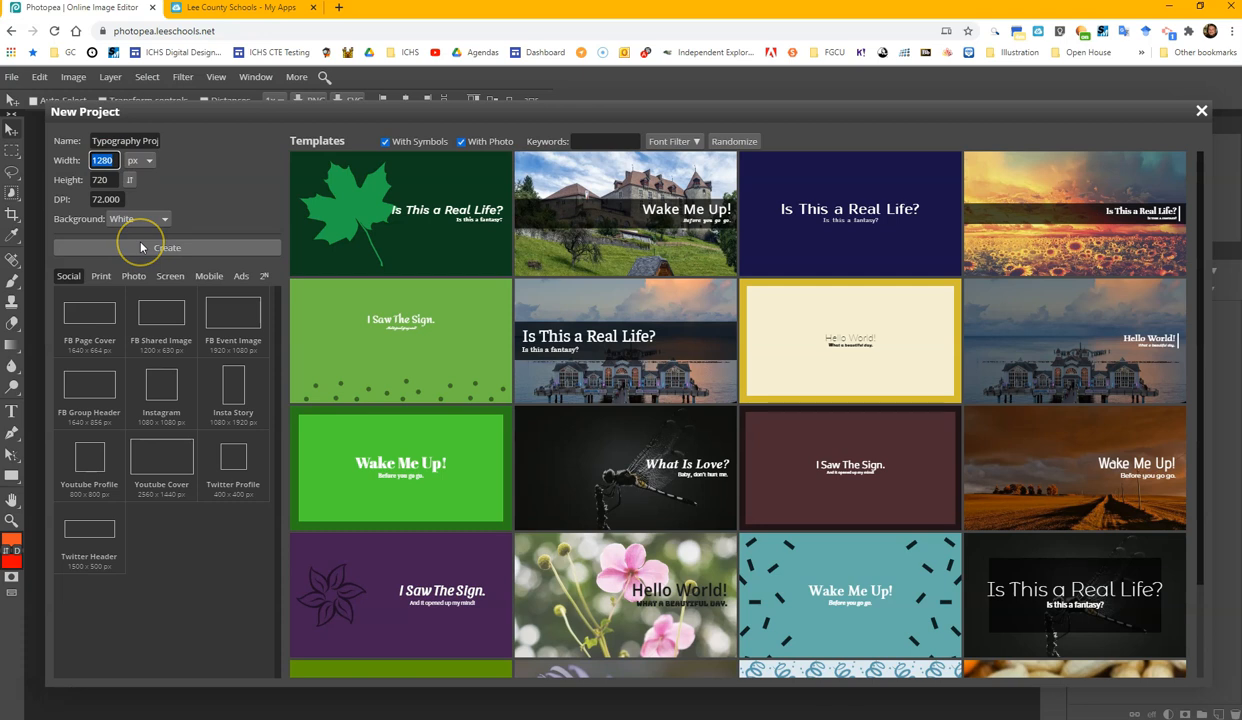
type("1920")
left_click(110, 178)
double_click(104, 179)
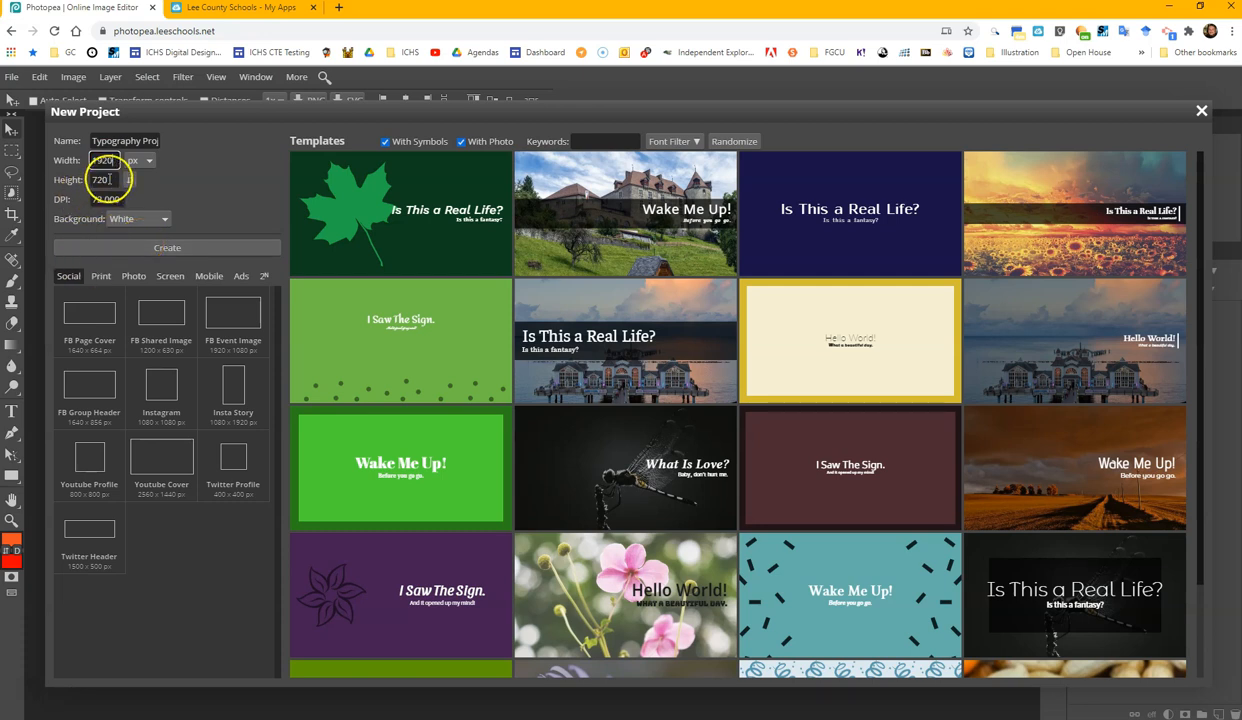
type("1080")
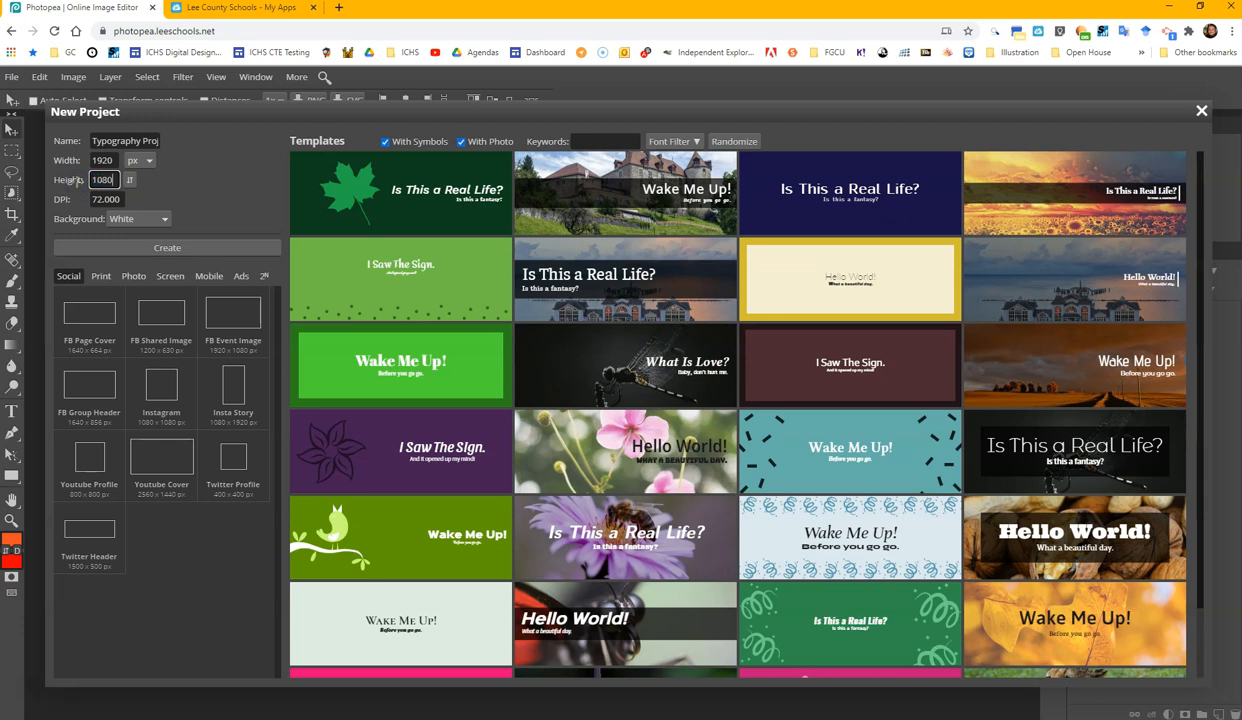
- Create the project with 72 DPI and a white background
left_click(103, 201)
left_click(125, 217)
left_click(138, 200)
left_click(164, 219)
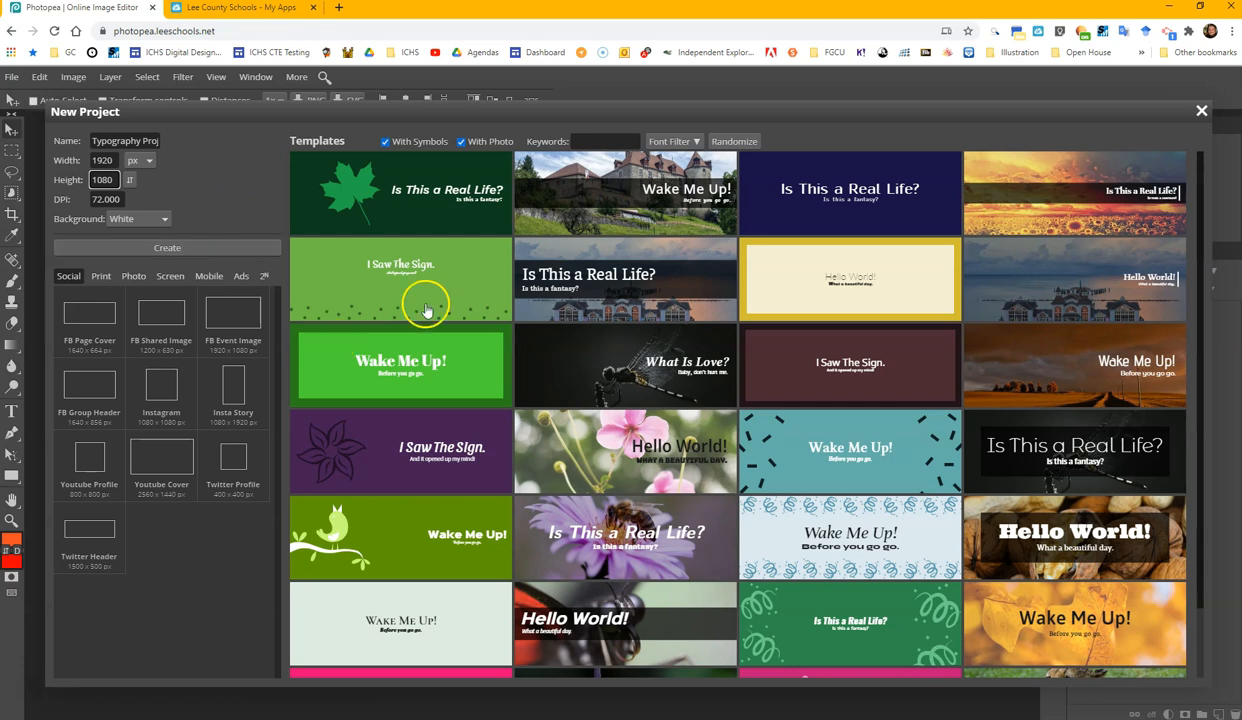
left_click(190, 248)
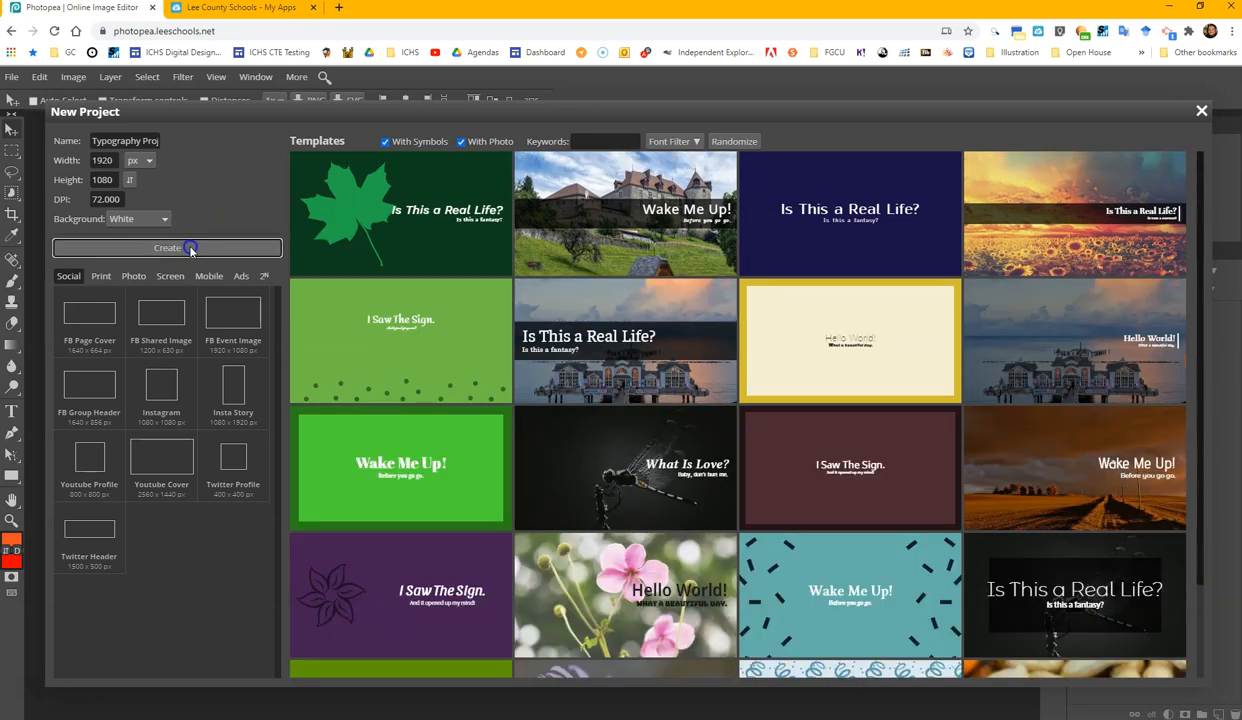
left_click(190, 248)
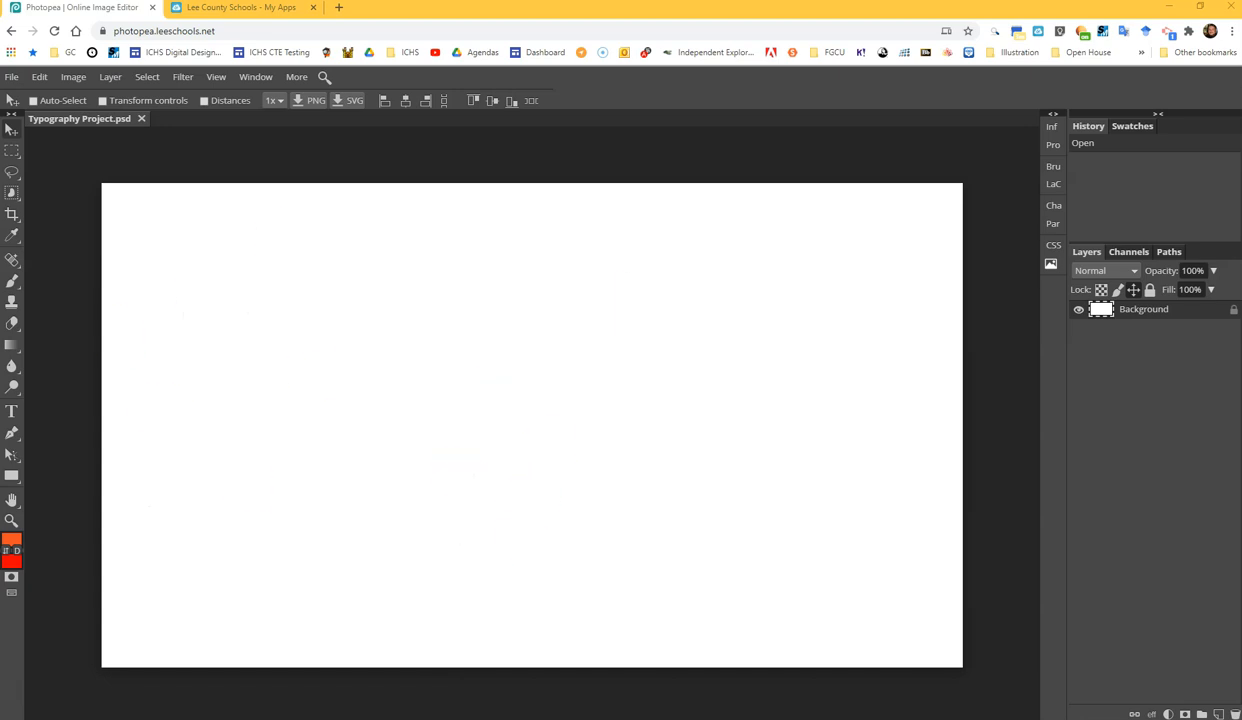
- Add the text "No valid plans for the future can be made by those who have no capacity for living now." with Alan Watts beneath it
left_click(9, 417)
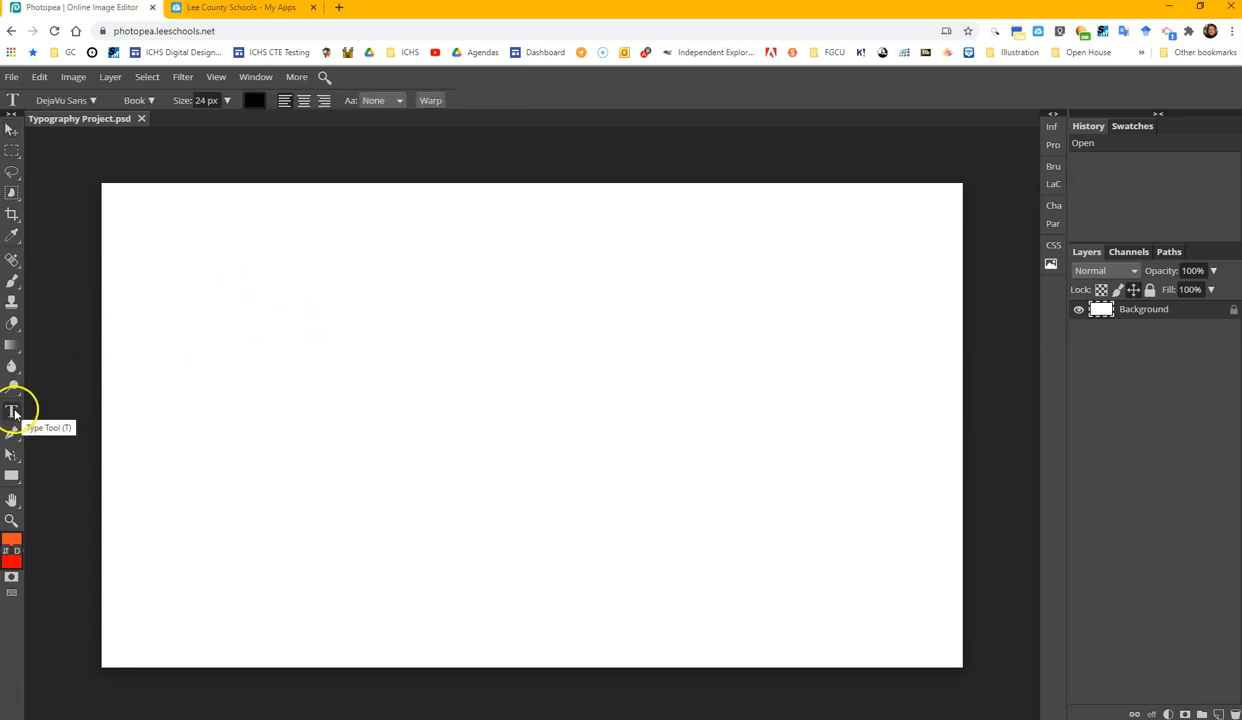
left_click(183, 266)
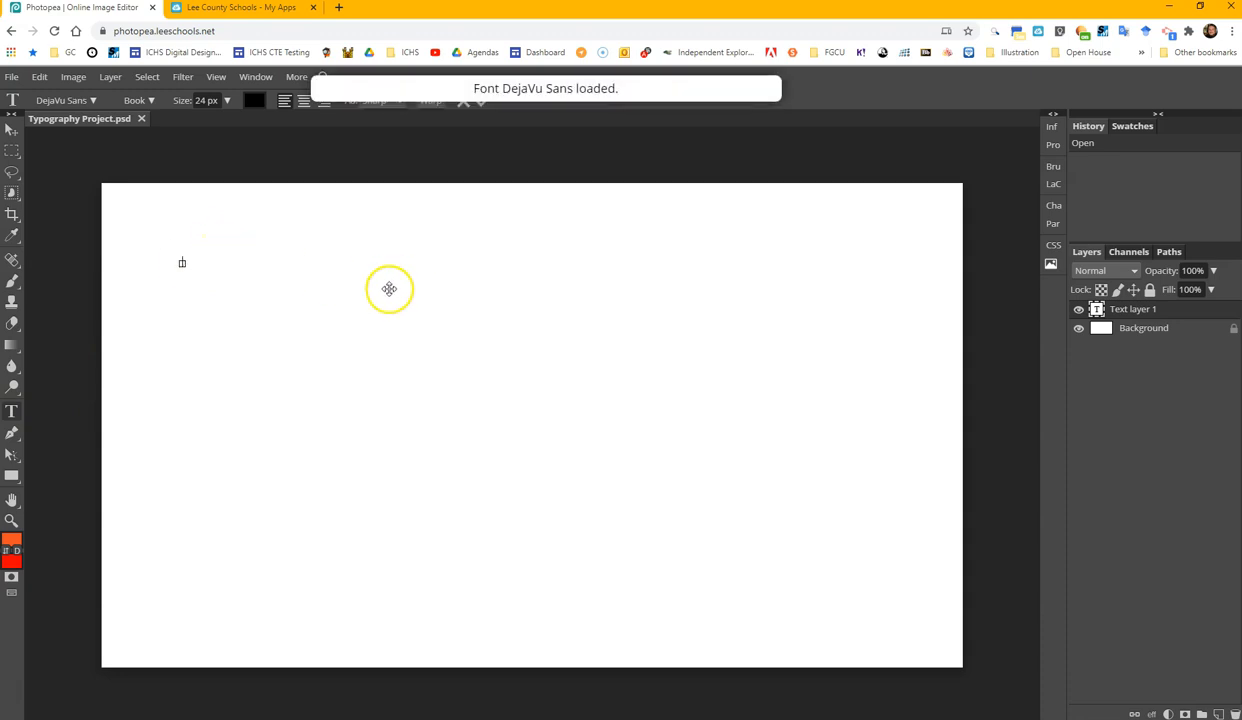
type("No valid plans for the future can be made by those who have no capacity for living now. Alan Watts")
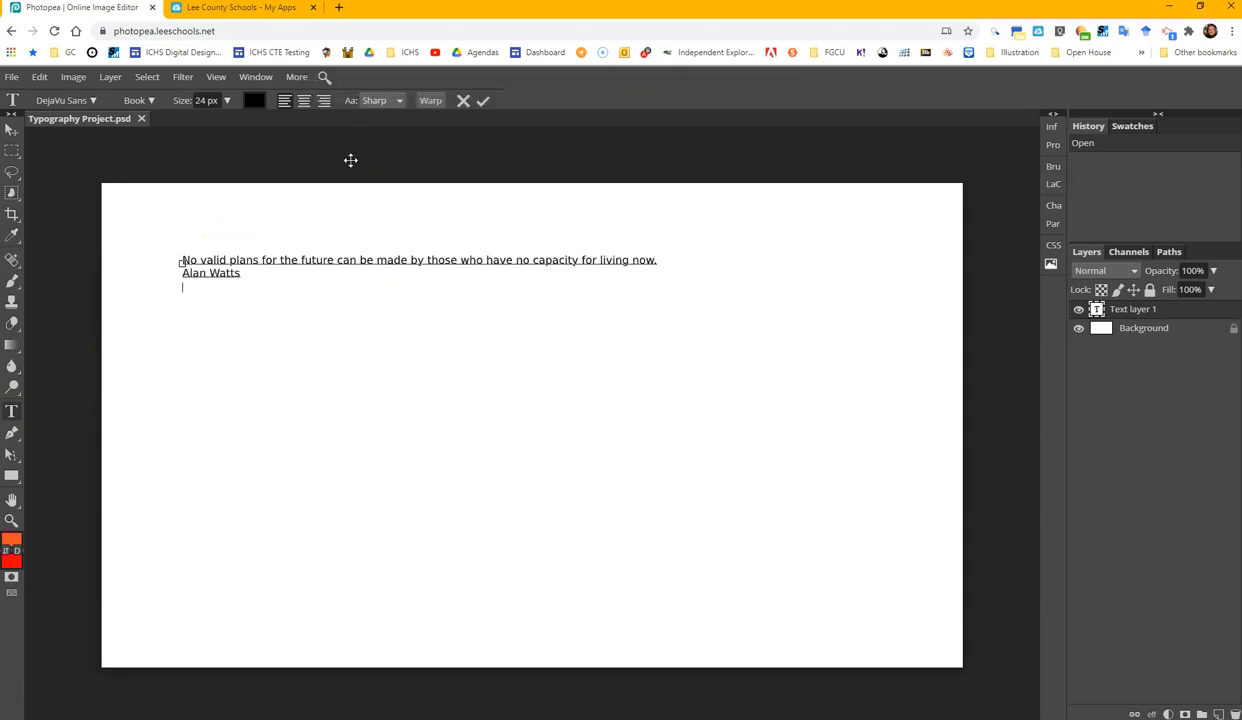
- Enlarge all of the quote text to a font size of 150 px
left_click_drag(240, 273, 176, 252)
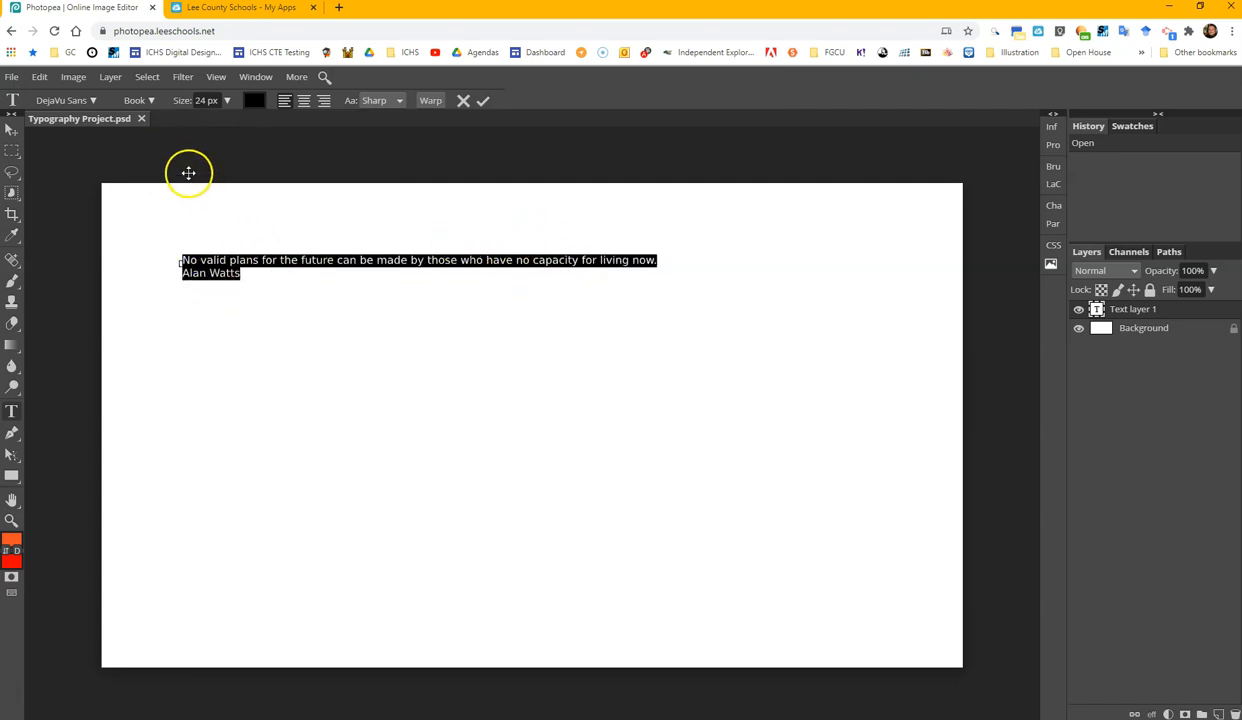
left_click(228, 101)
left_click_drag(205, 121, 237, 122)
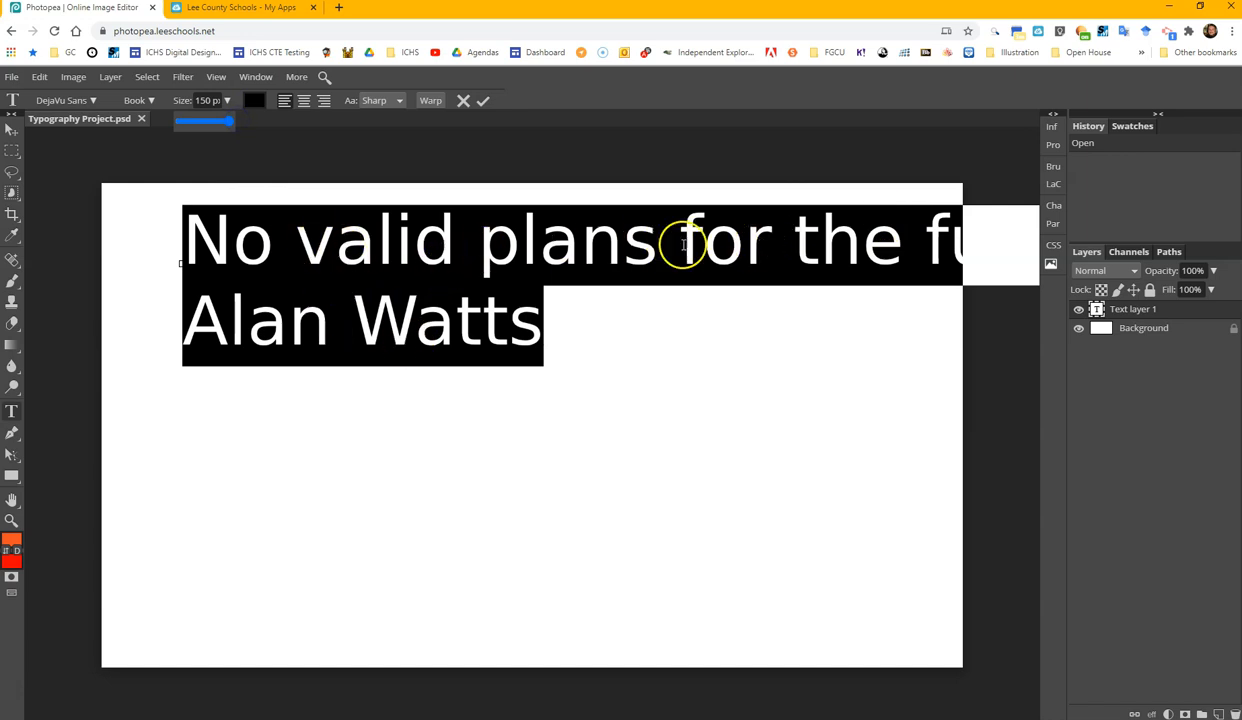
- Break the quote's first line before "the future" and place the text cursor before "made"
left_click(793, 236)
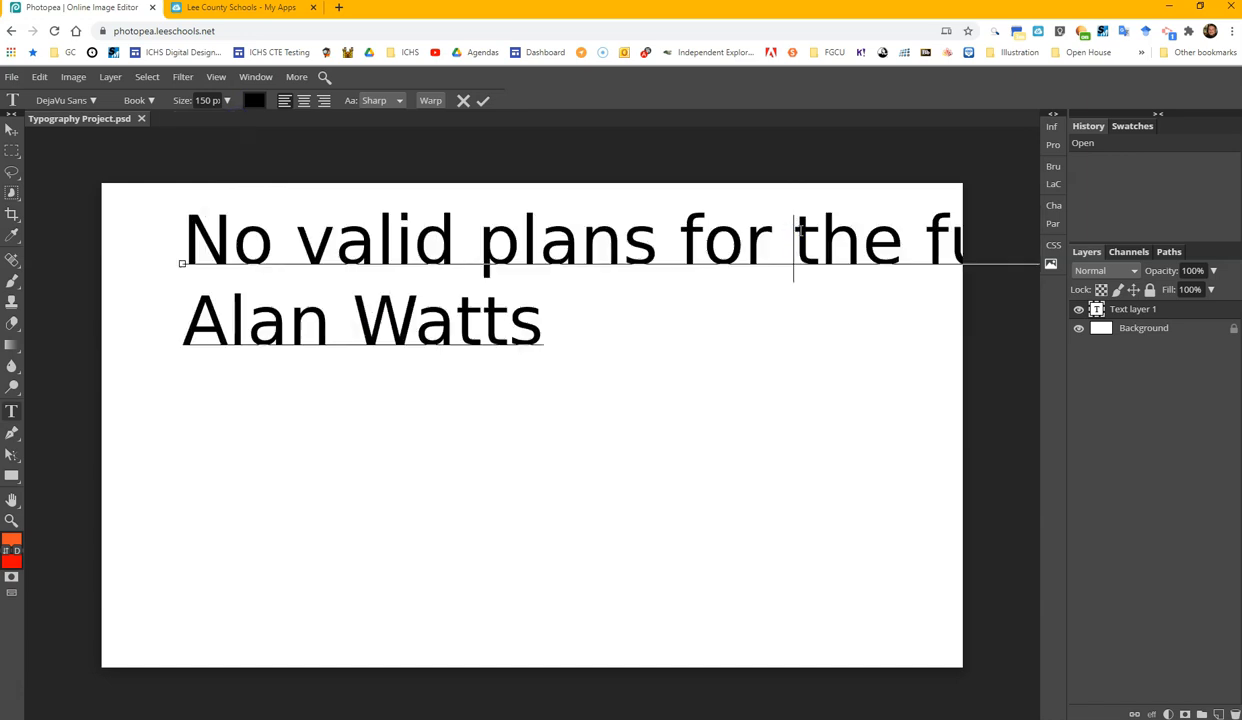
key("Return")
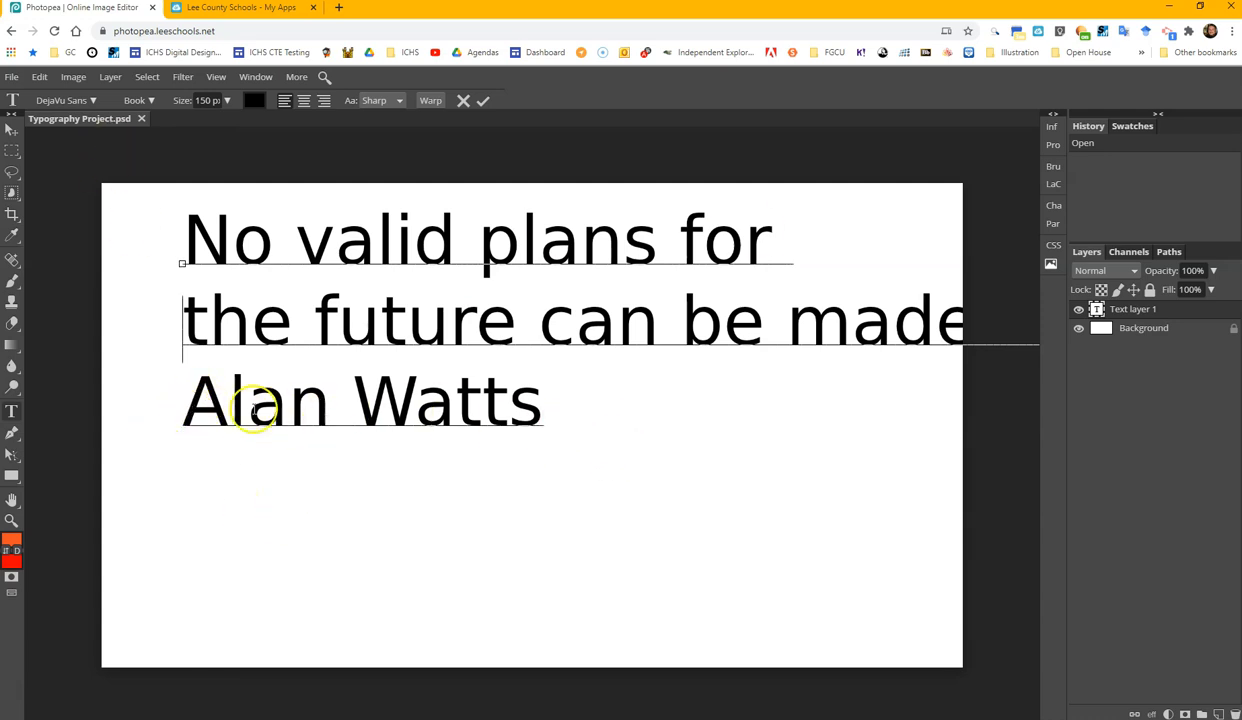
left_click(789, 327)
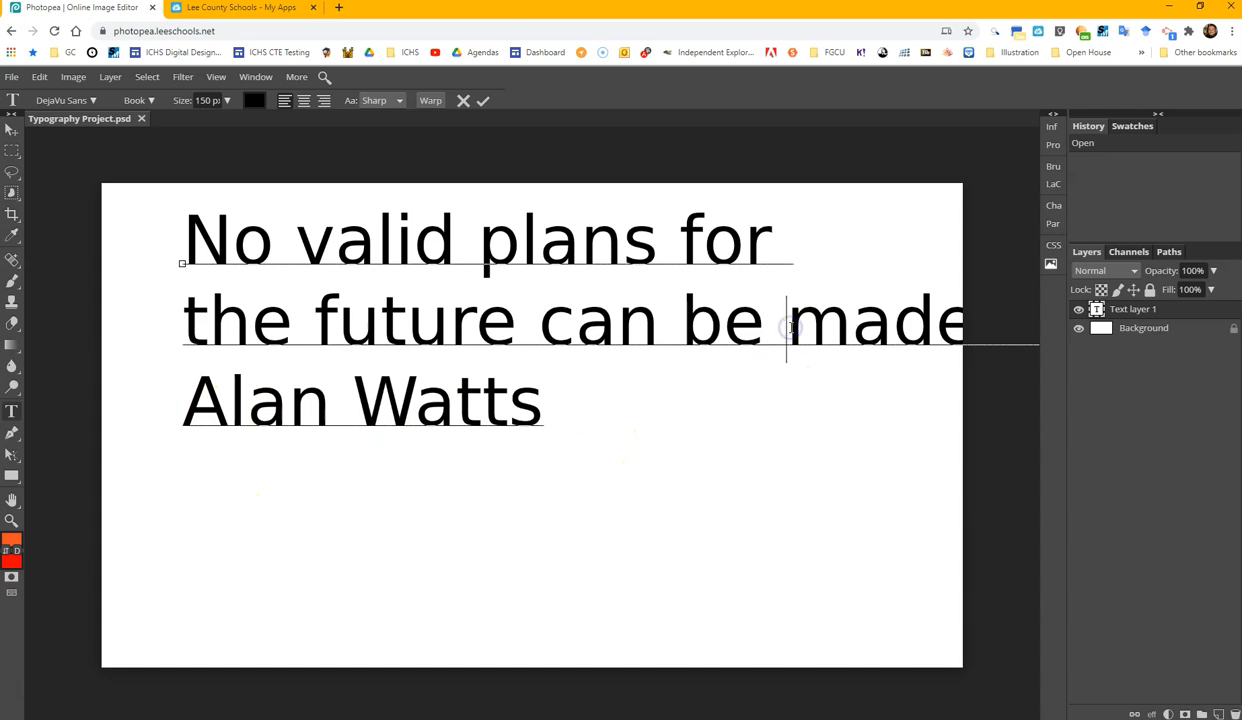
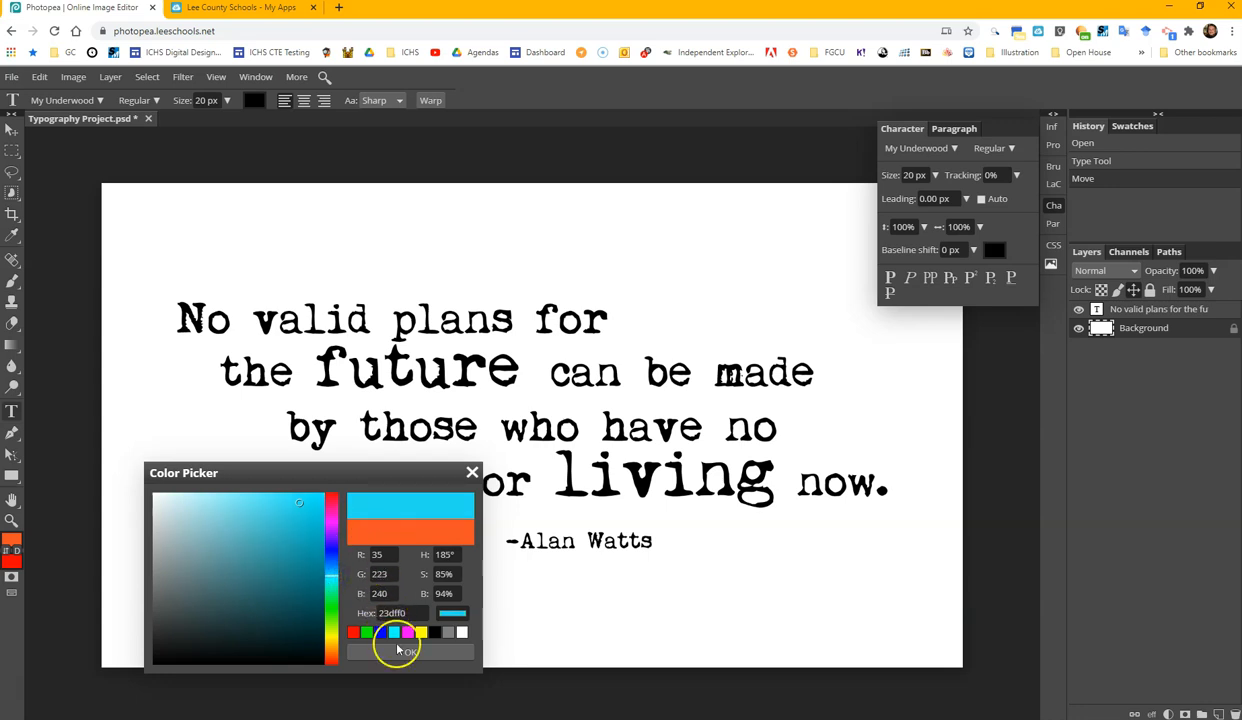
- Set the foreground colour to light blue, about 7be9f3, and fill the white Background layer with the Paint Bucket Tool
left_click_drag(297, 500, 238, 503)
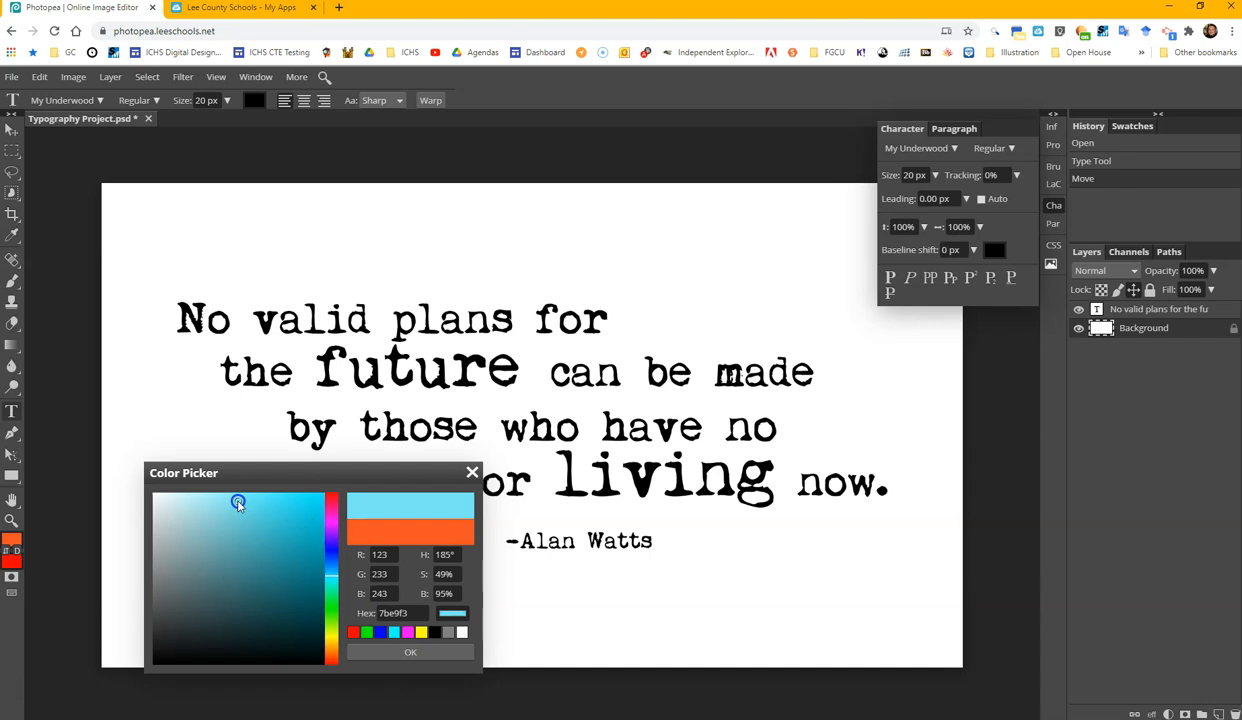
left_click(432, 651)
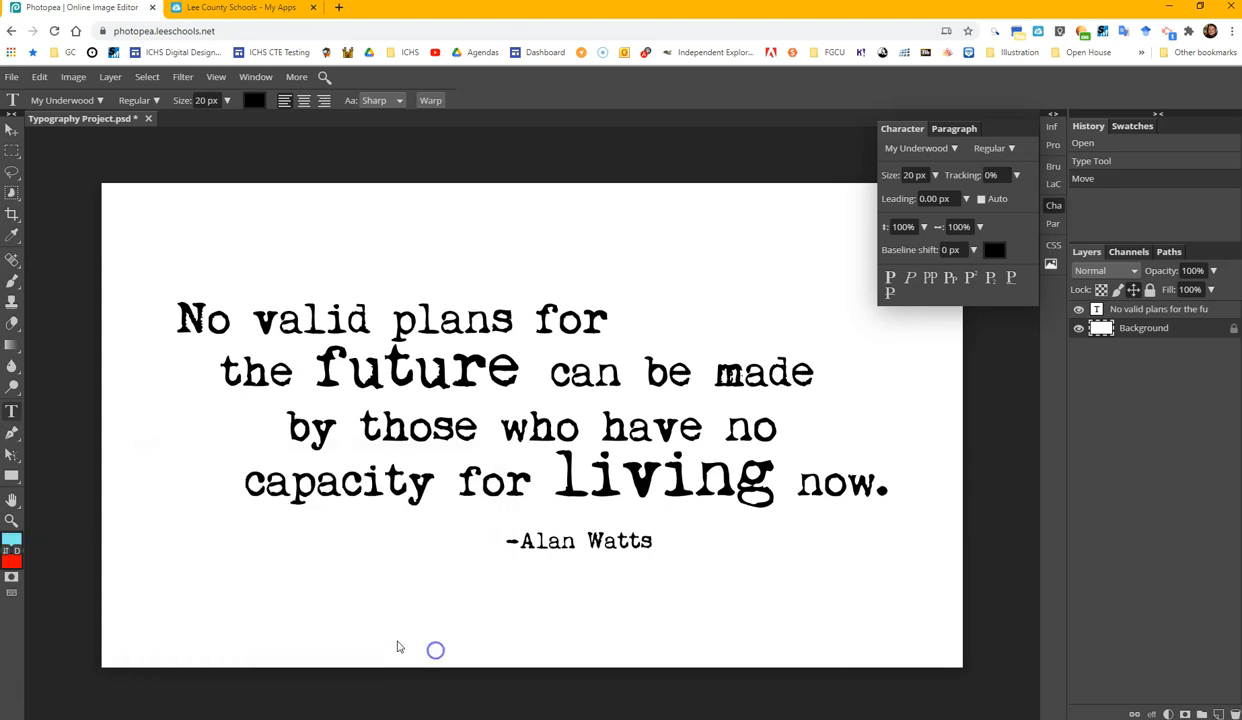
right_click(11, 345)
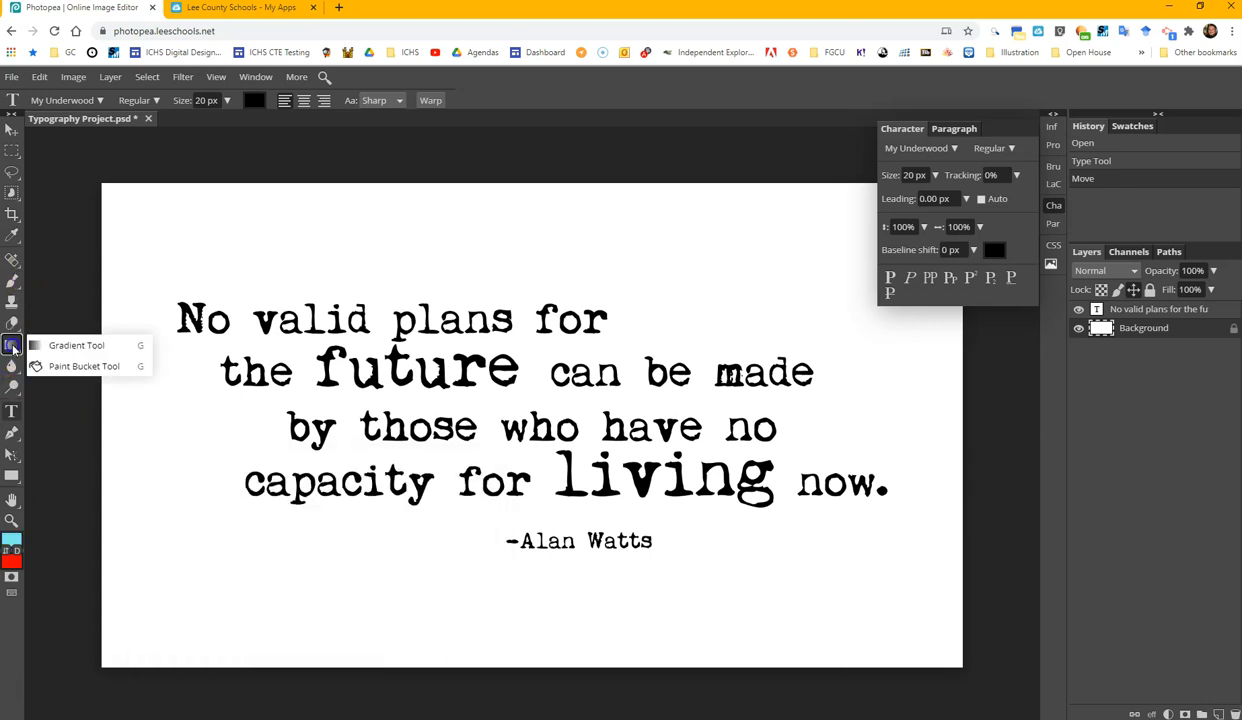
left_click(60, 367)
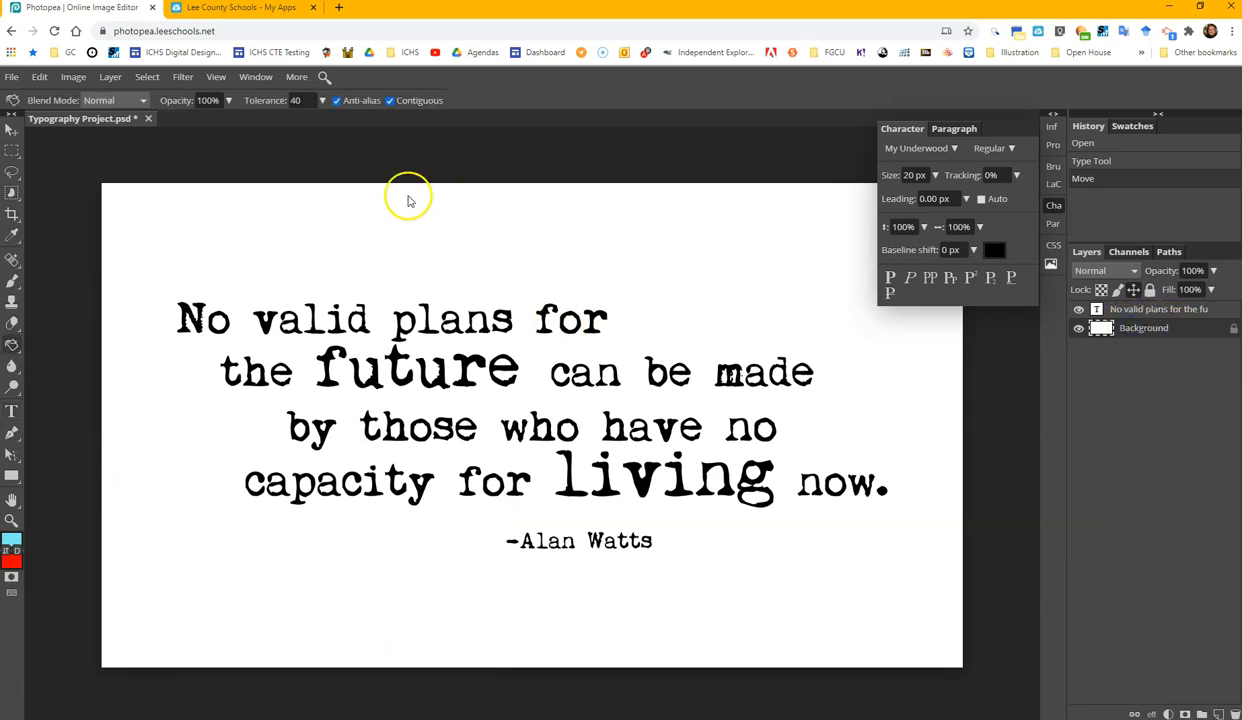
left_click(387, 222)
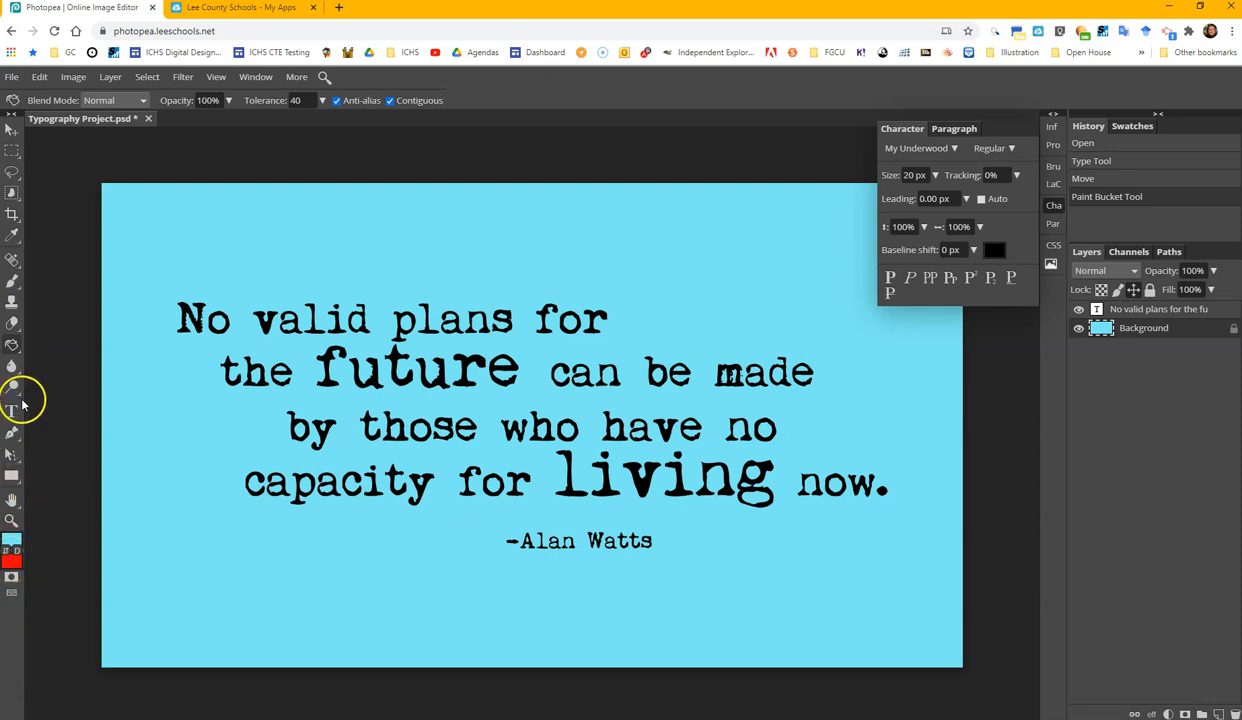
- Switch to the Gradient Tool and open its blue-to-red gradient for editing
left_click(15, 355)
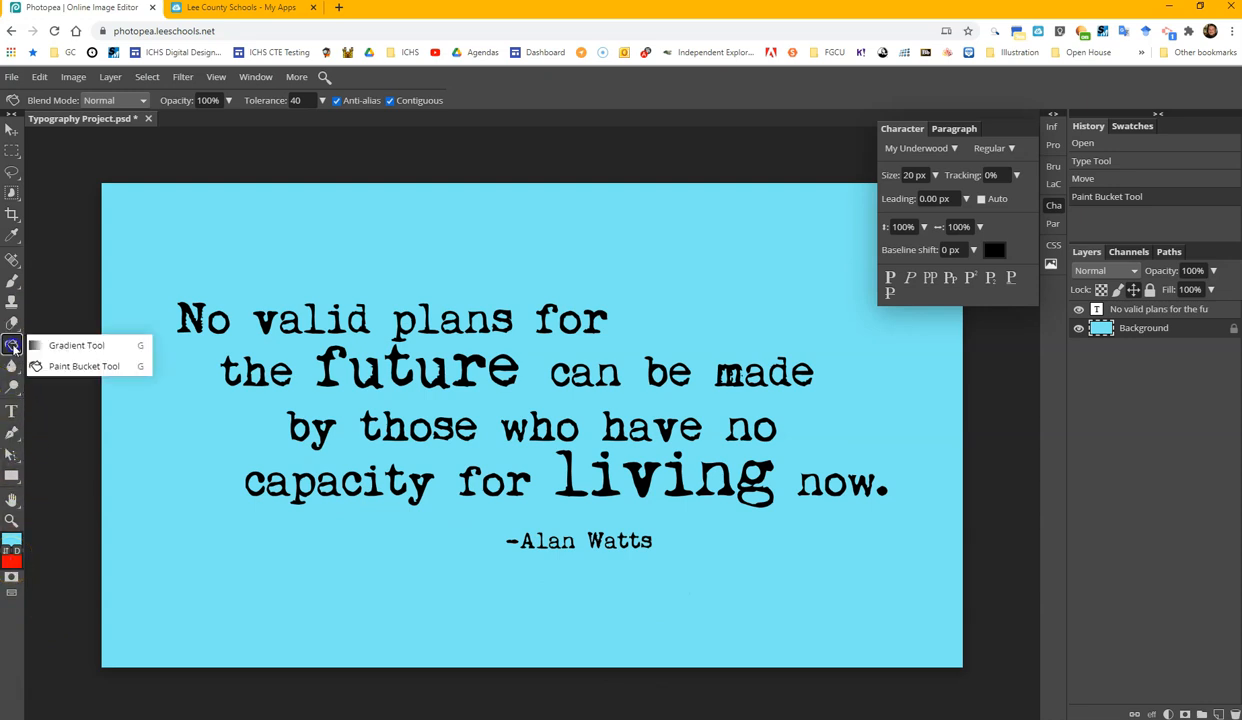
left_click(76, 346)
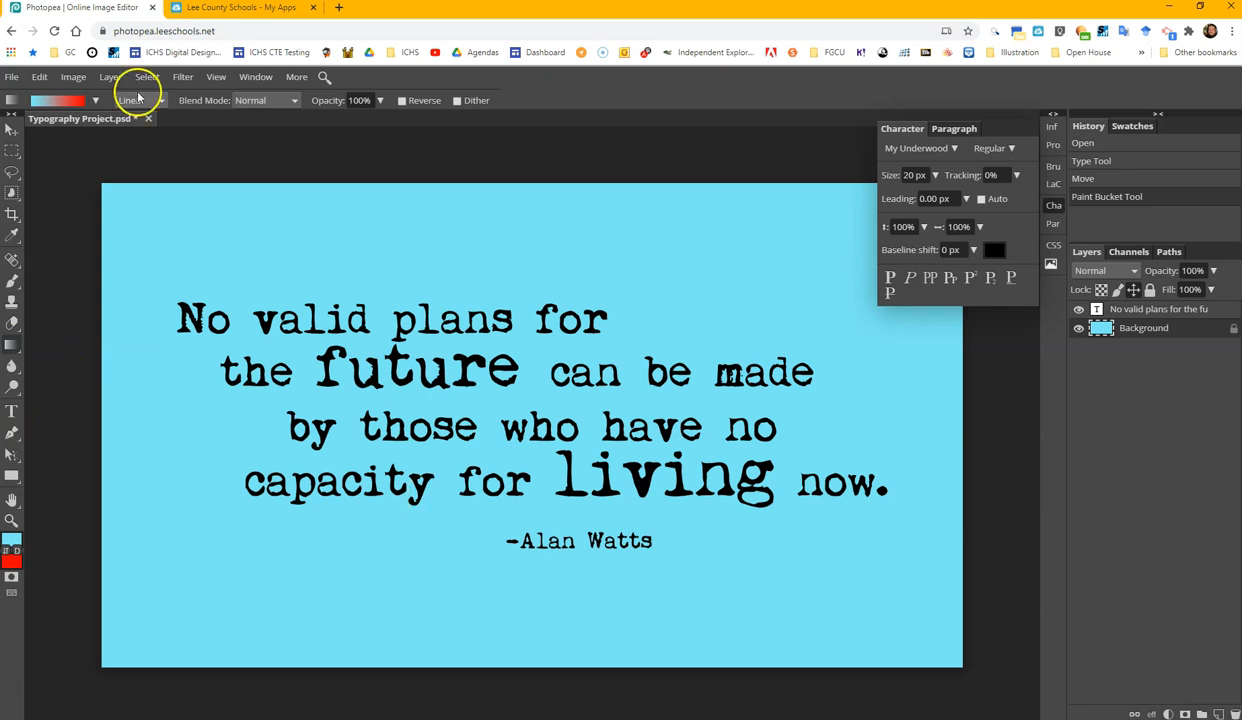
left_click(76, 101)
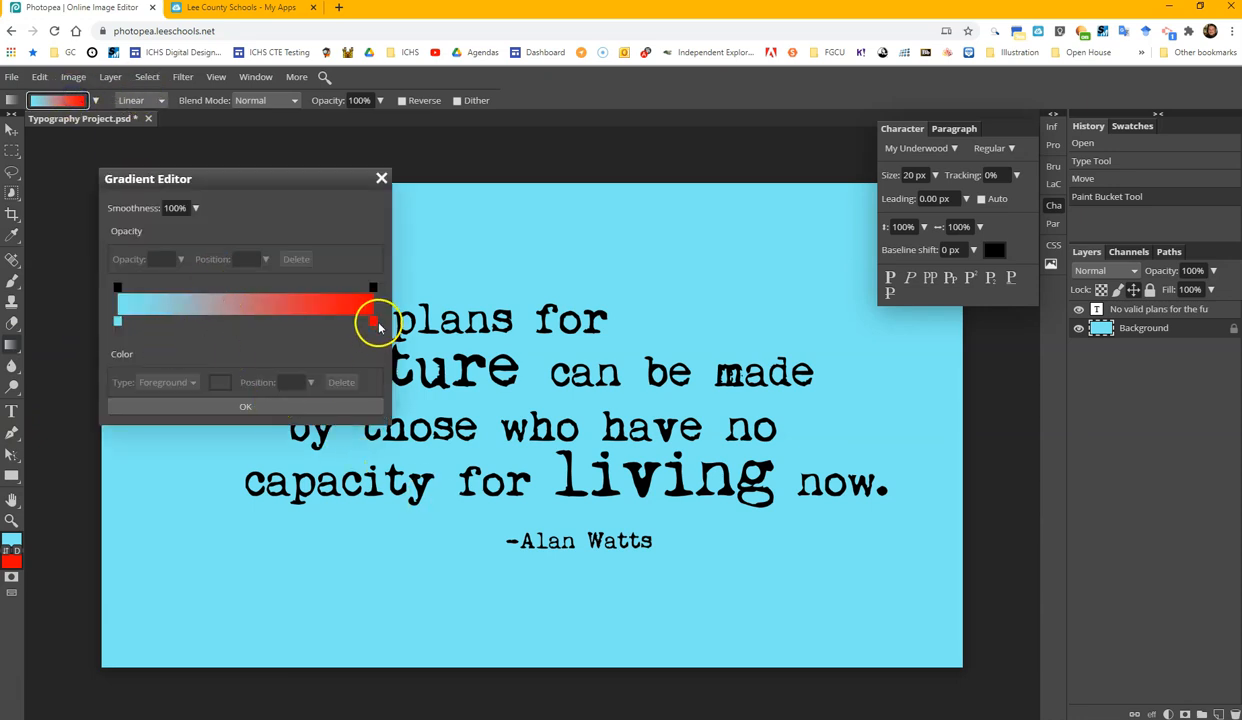
- Change the gradient's red end stop to a muted blue, about 3f8d9e
left_click(373, 321)
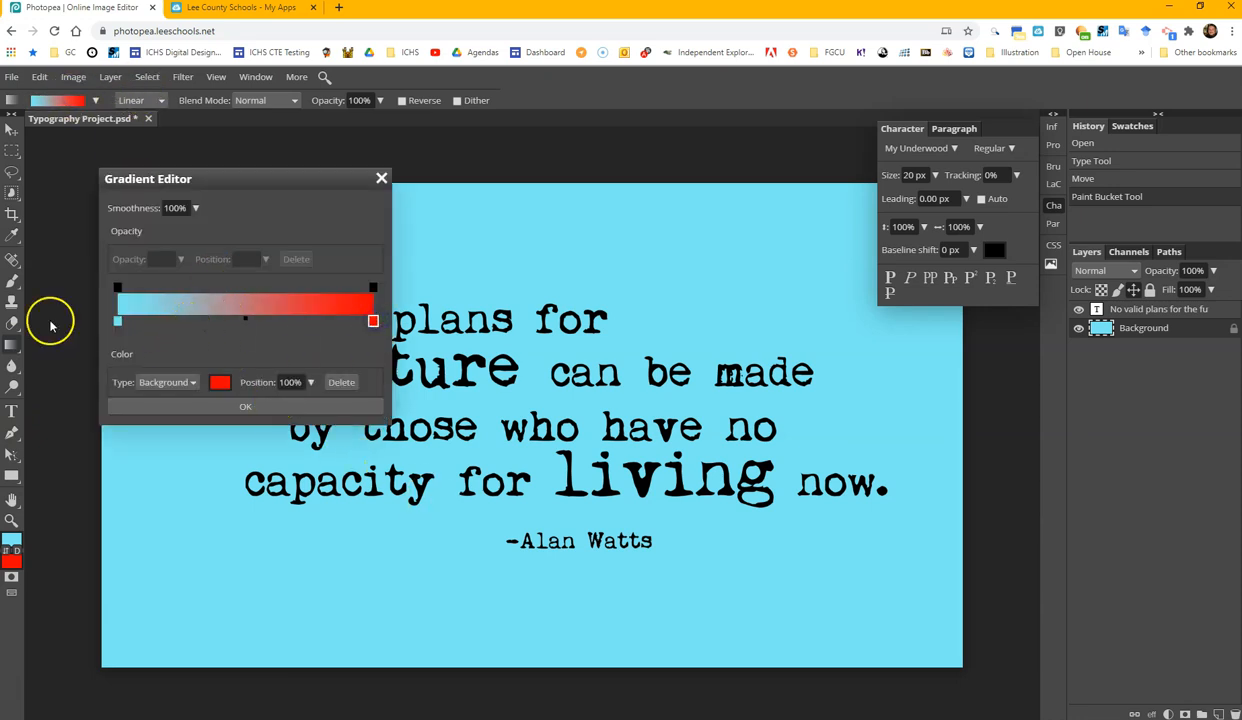
double_click(366, 314)
left_click(333, 643)
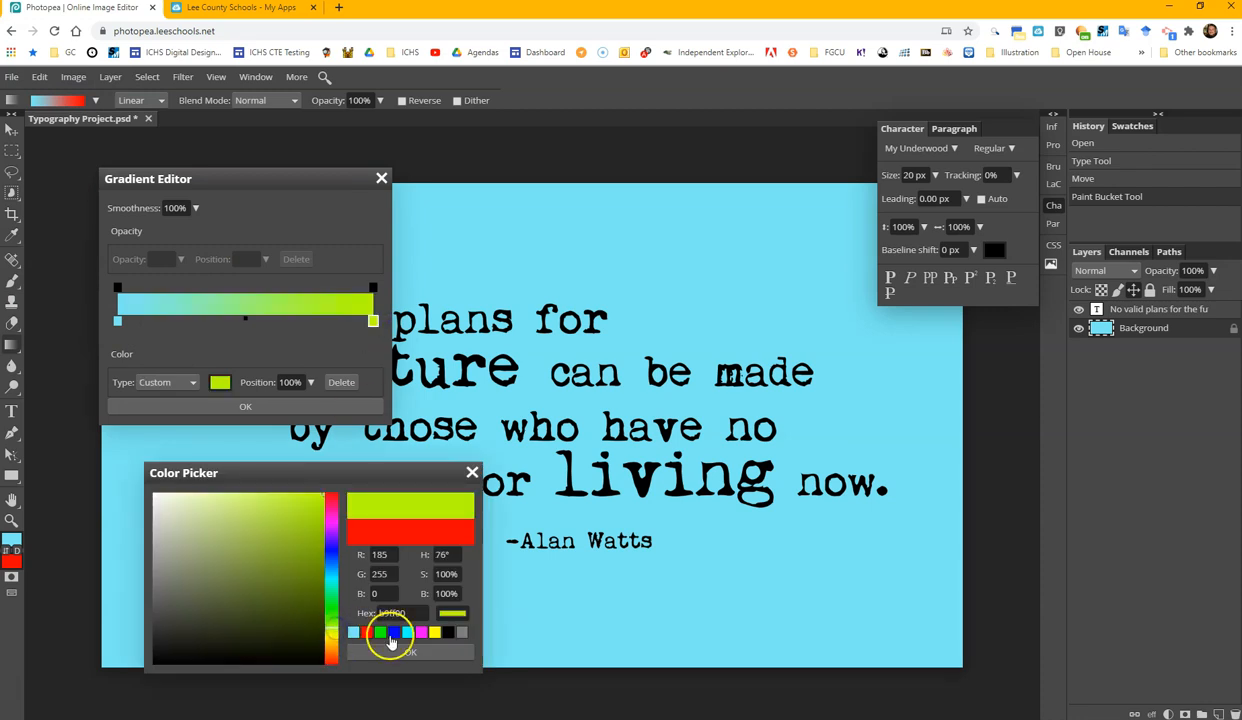
left_click_drag(333, 588, 337, 570)
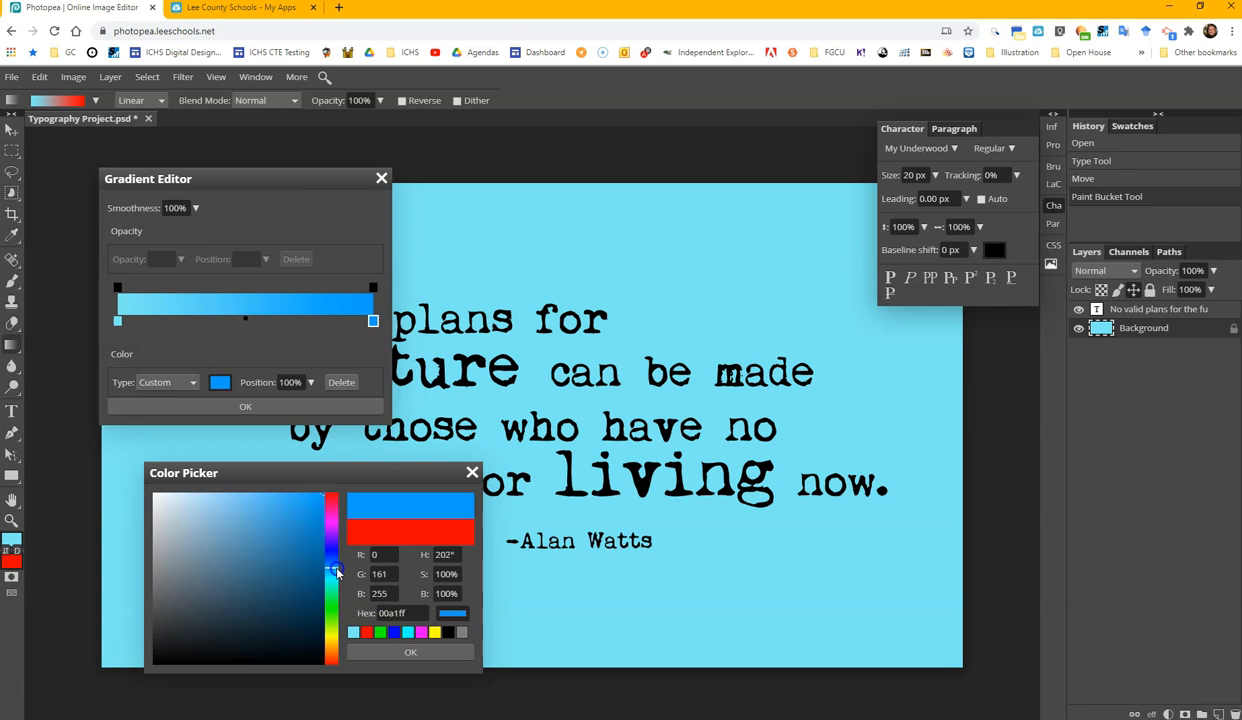
mouse_move(248, 501)
left_mouse_down()
mouse_move(251, 484)
mouse_move(277, 482)
left_mouse_up()
left_click_drag(341, 601, 335, 577)
mouse_move(296, 512)
left_mouse_down()
mouse_move(307, 493)
mouse_move(258, 490)
mouse_move(281, 498)
left_mouse_up()
left_click_drag(334, 572, 333, 578)
mouse_move(258, 551)
left_mouse_down()
mouse_move(285, 542)
mouse_move(258, 543)
mouse_move(255, 557)
left_mouse_up()
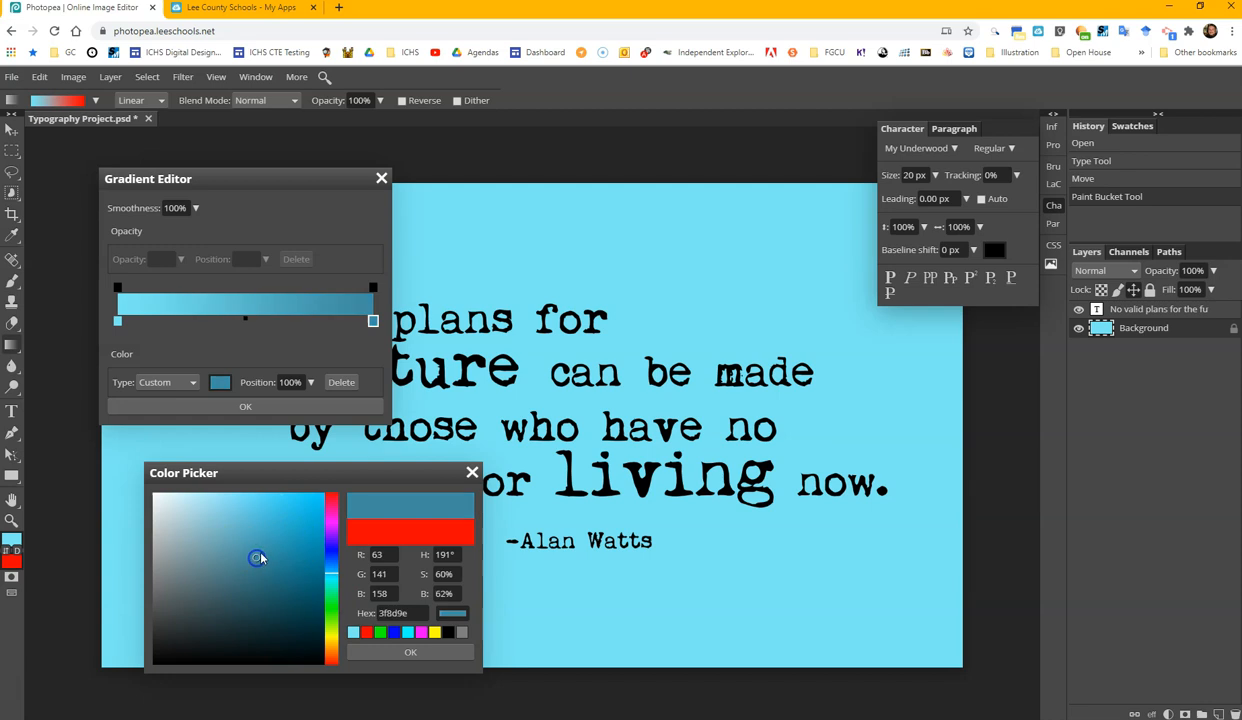
left_click(418, 654)
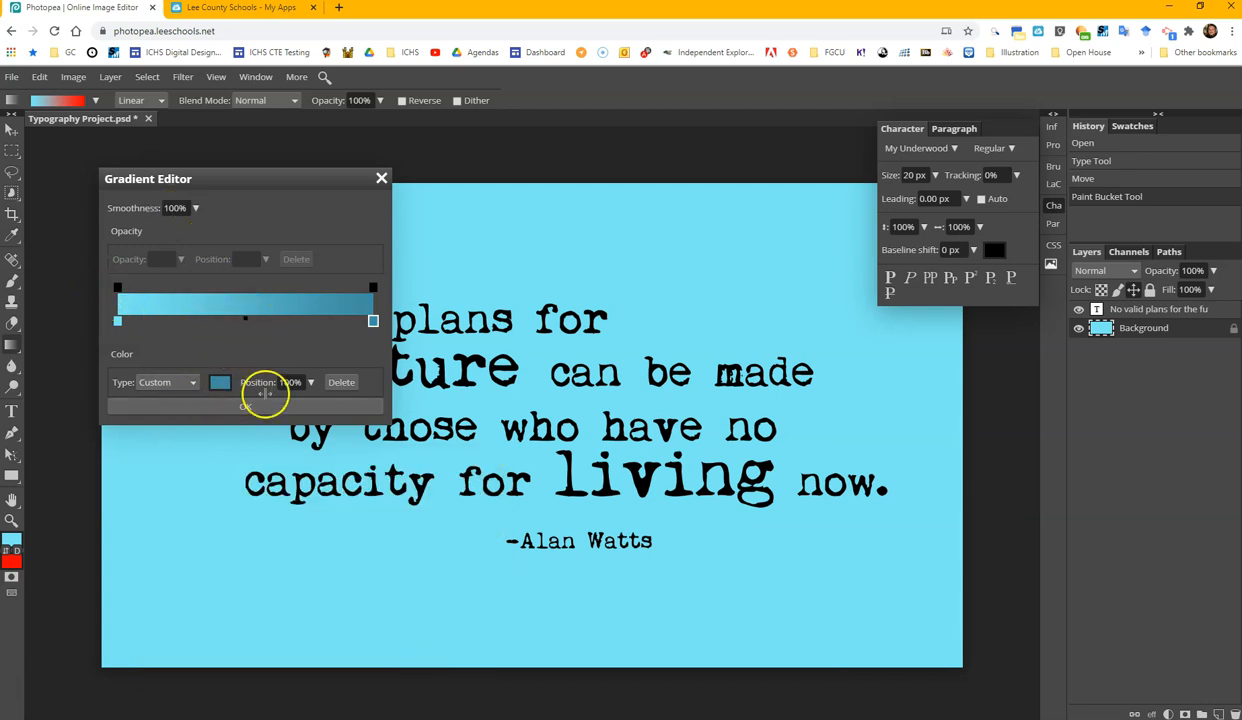
- Accept the edited blue gradient and apply it as a Radial gradient from the canvas centre to the lower-right corner of the Background layer
left_click(189, 383)
left_click(188, 381)
left_click(244, 407)
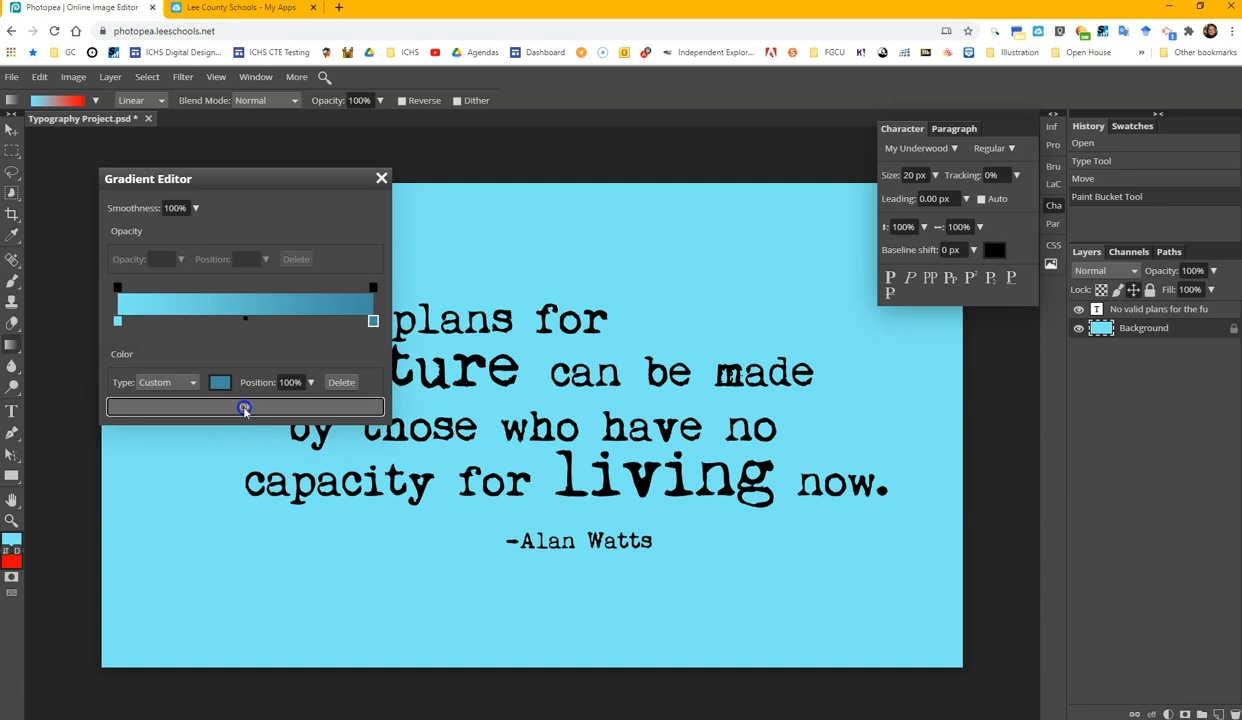
left_click(259, 406)
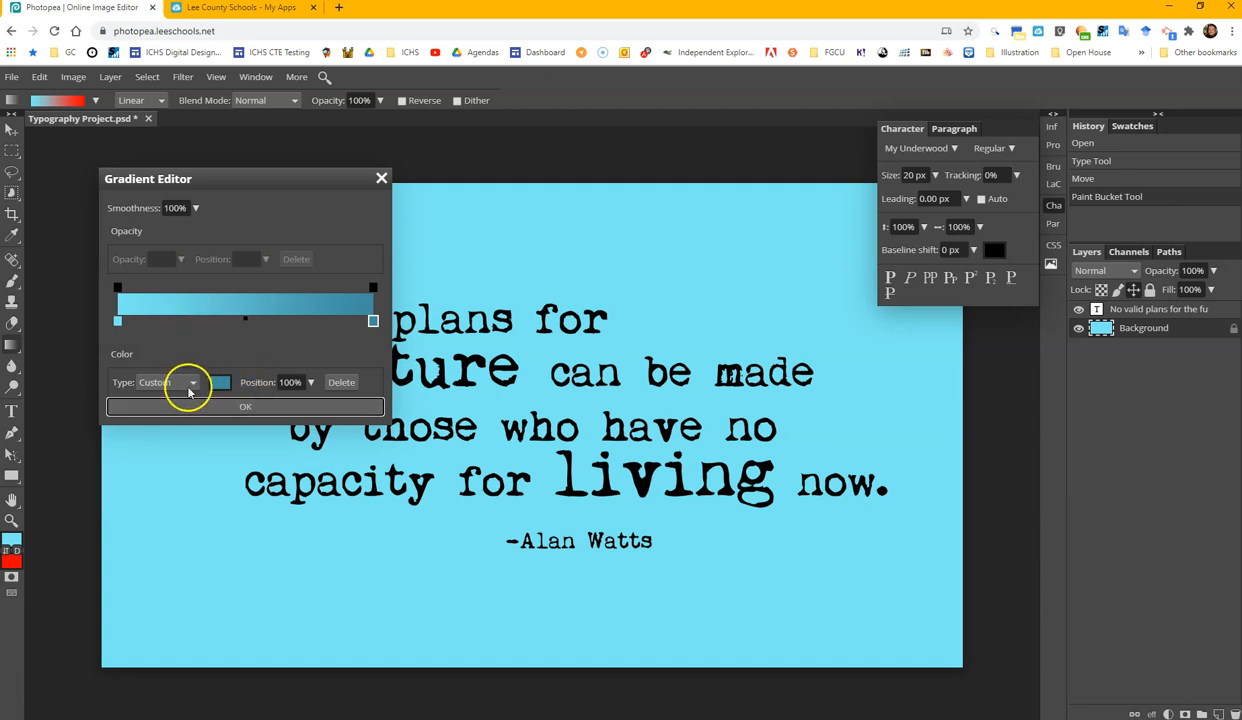
left_click(216, 408)
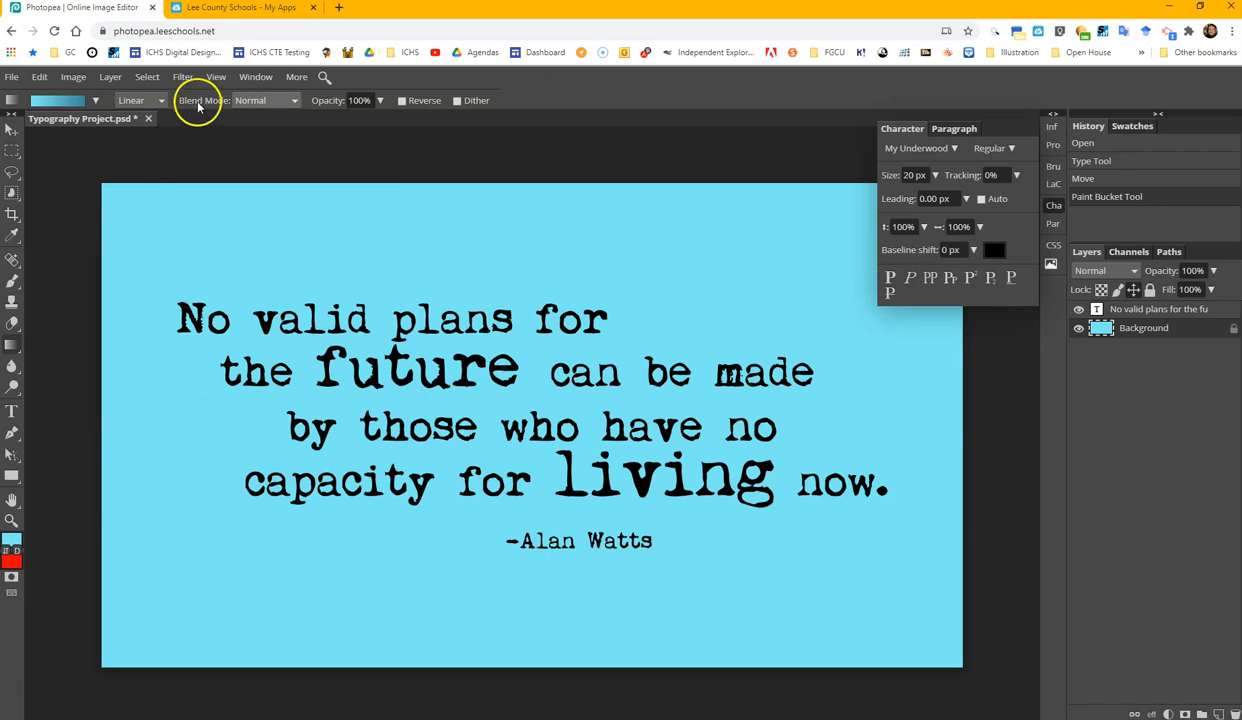
left_click(158, 100)
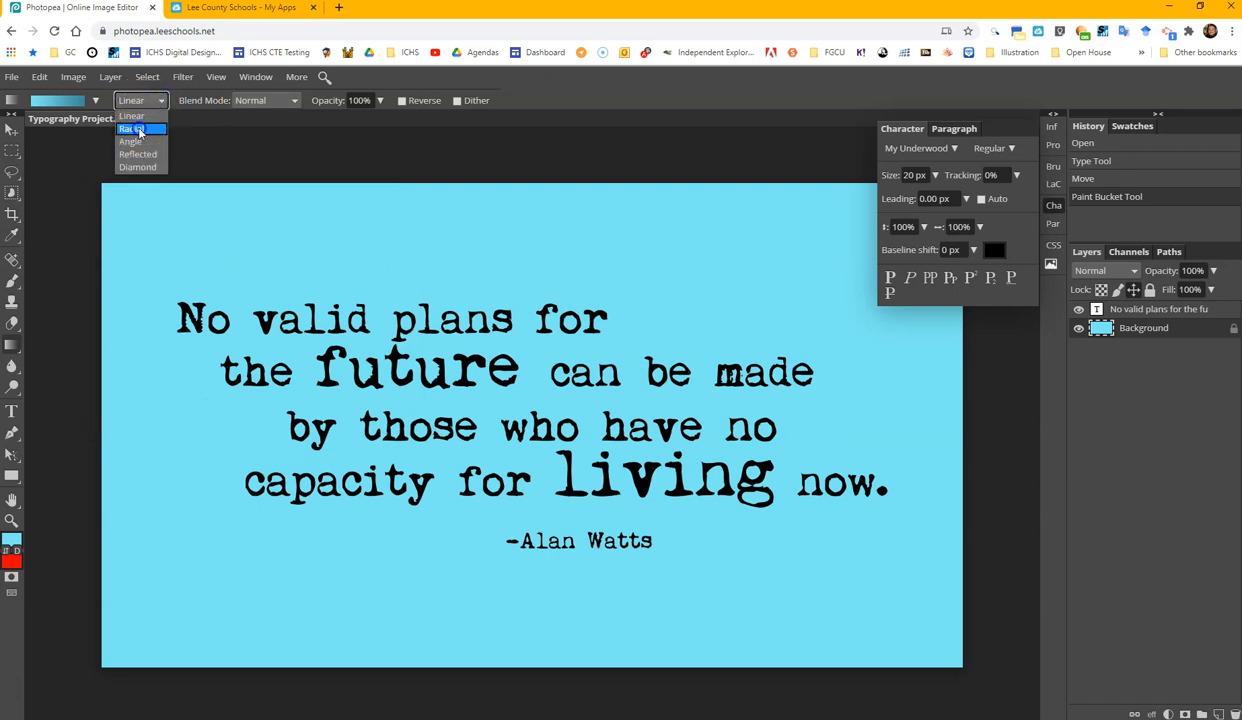
left_click(136, 130)
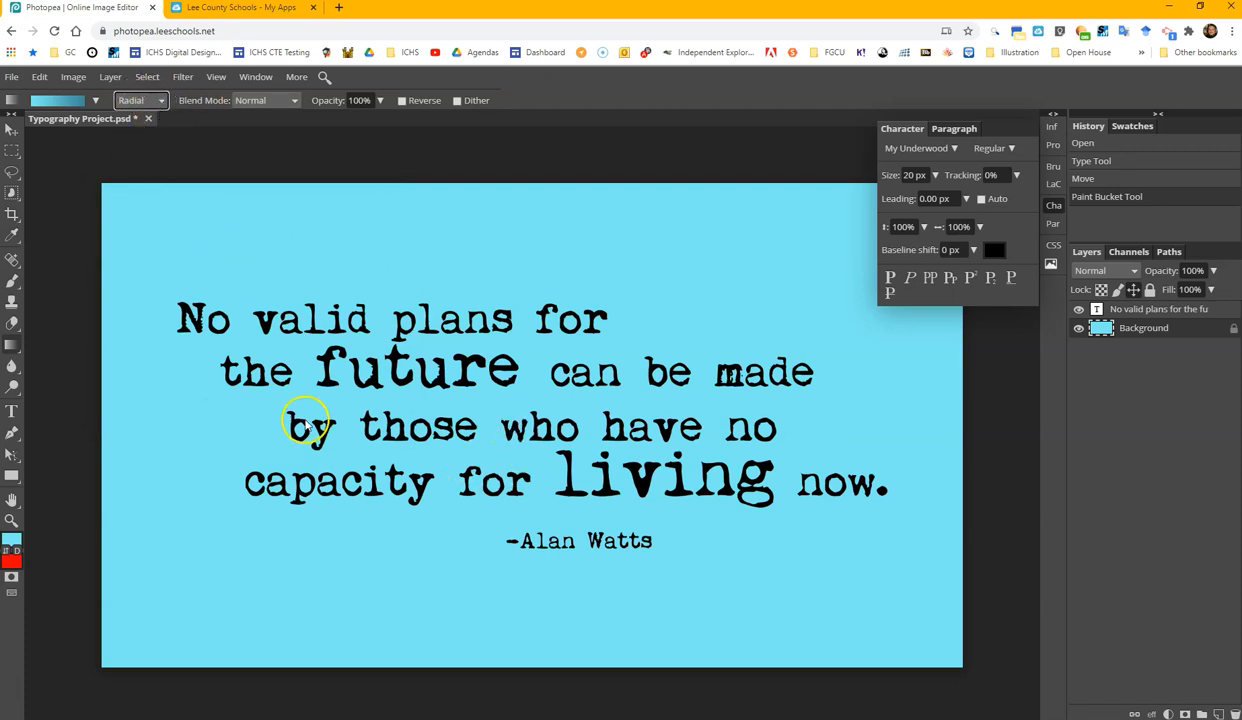
left_click_drag(524, 400, 946, 648)
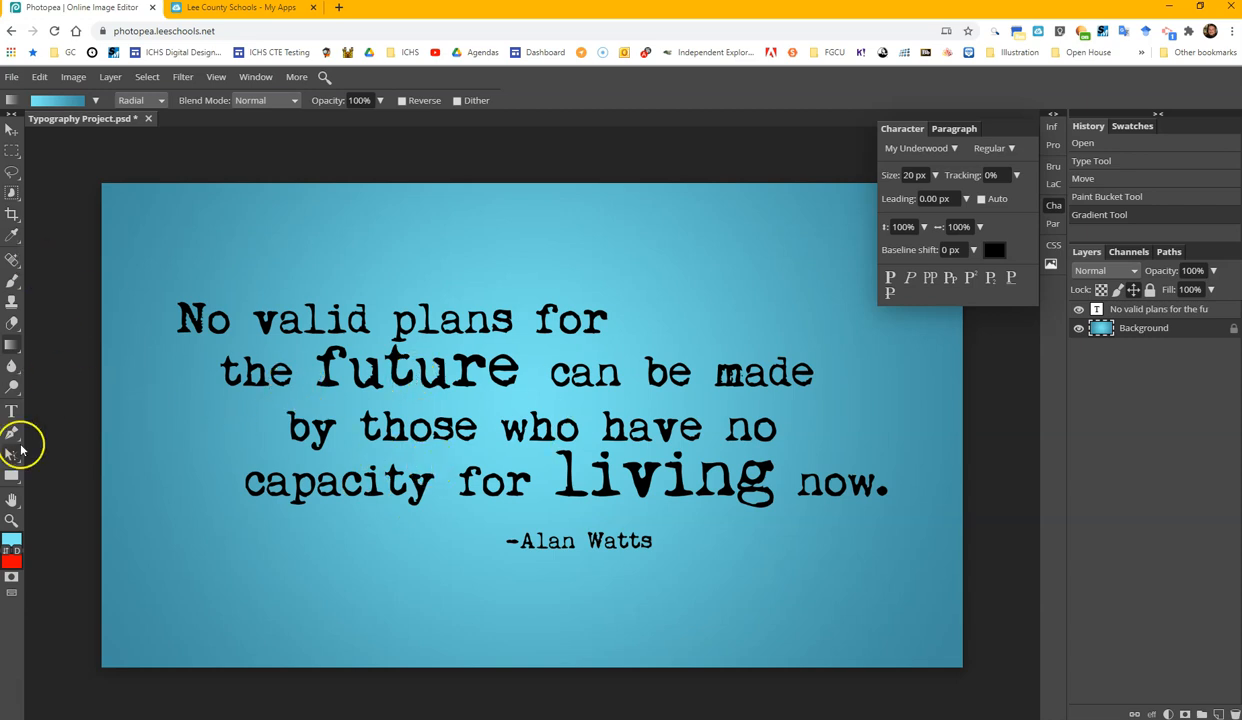
- Select the word "future" in the quote and set its text colour to bright green, 11fa00
left_click(10, 412)
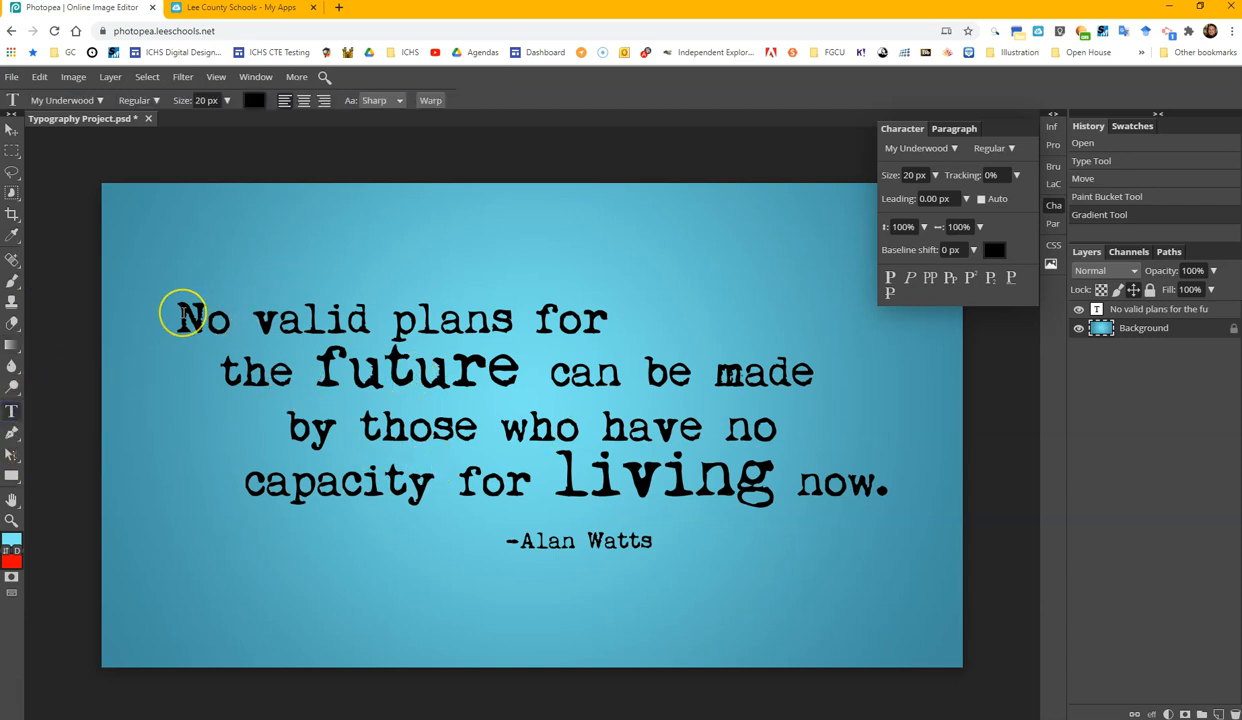
left_click(318, 367)
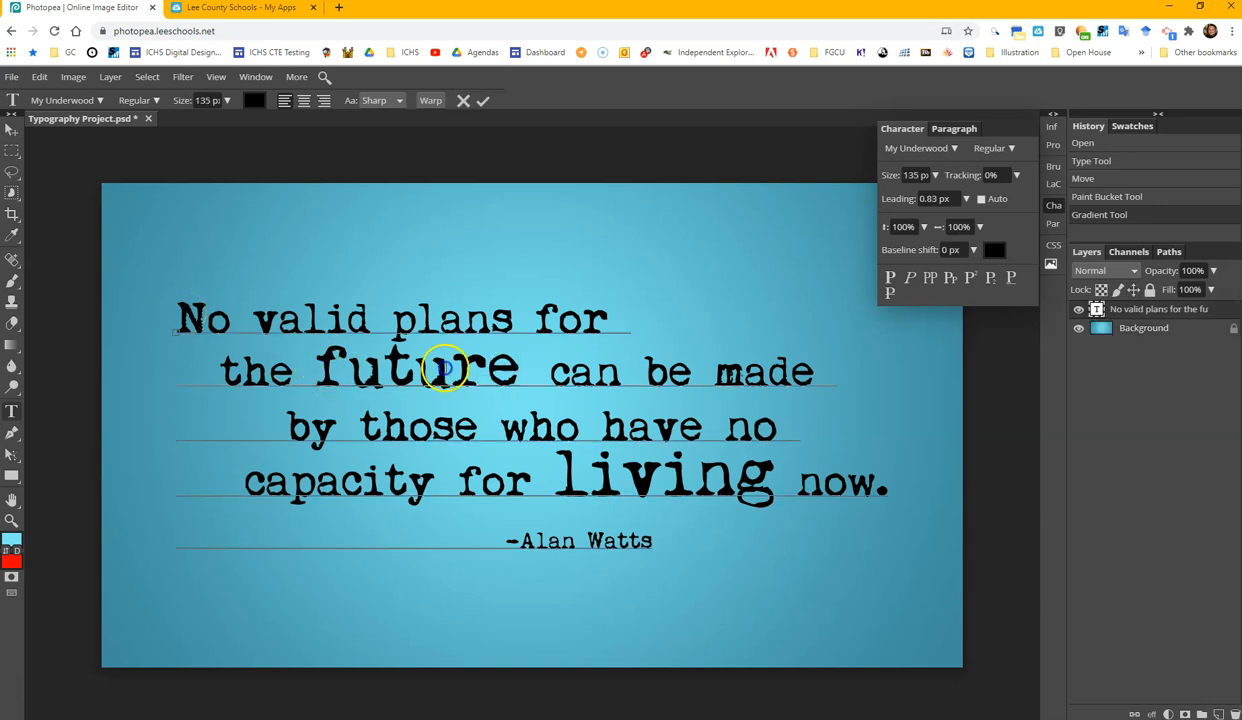
left_click(417, 369)
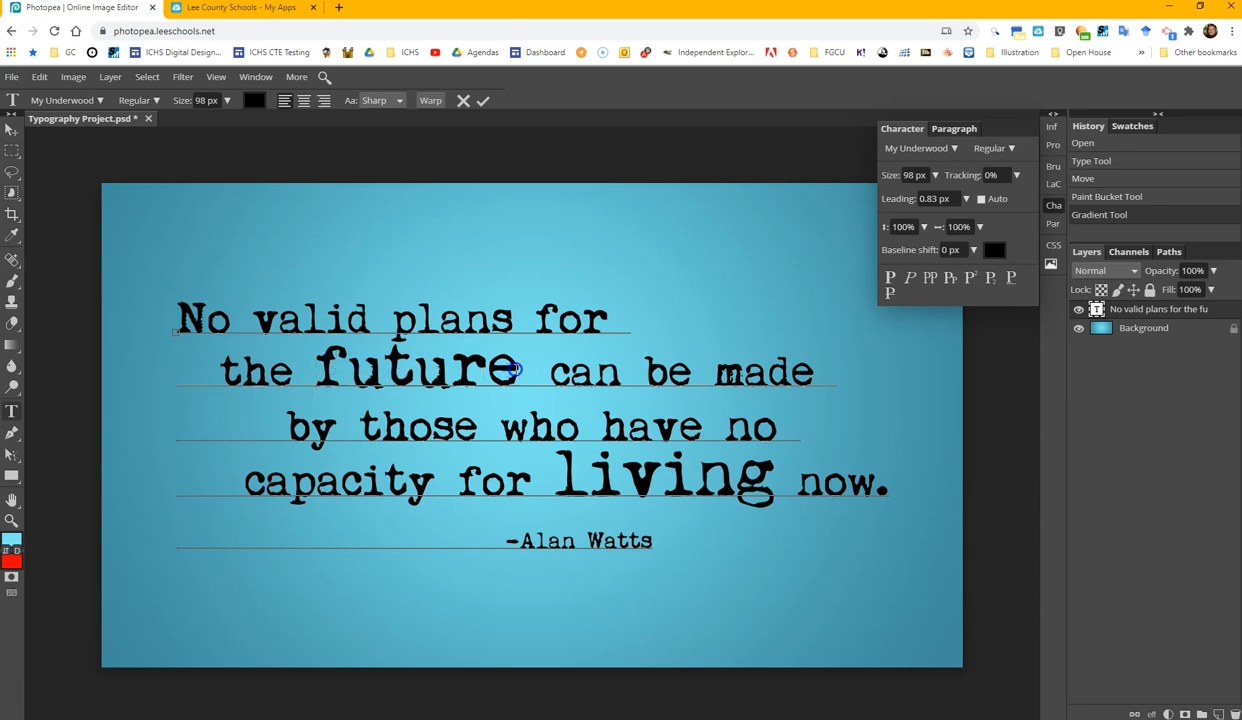
left_click(254, 100)
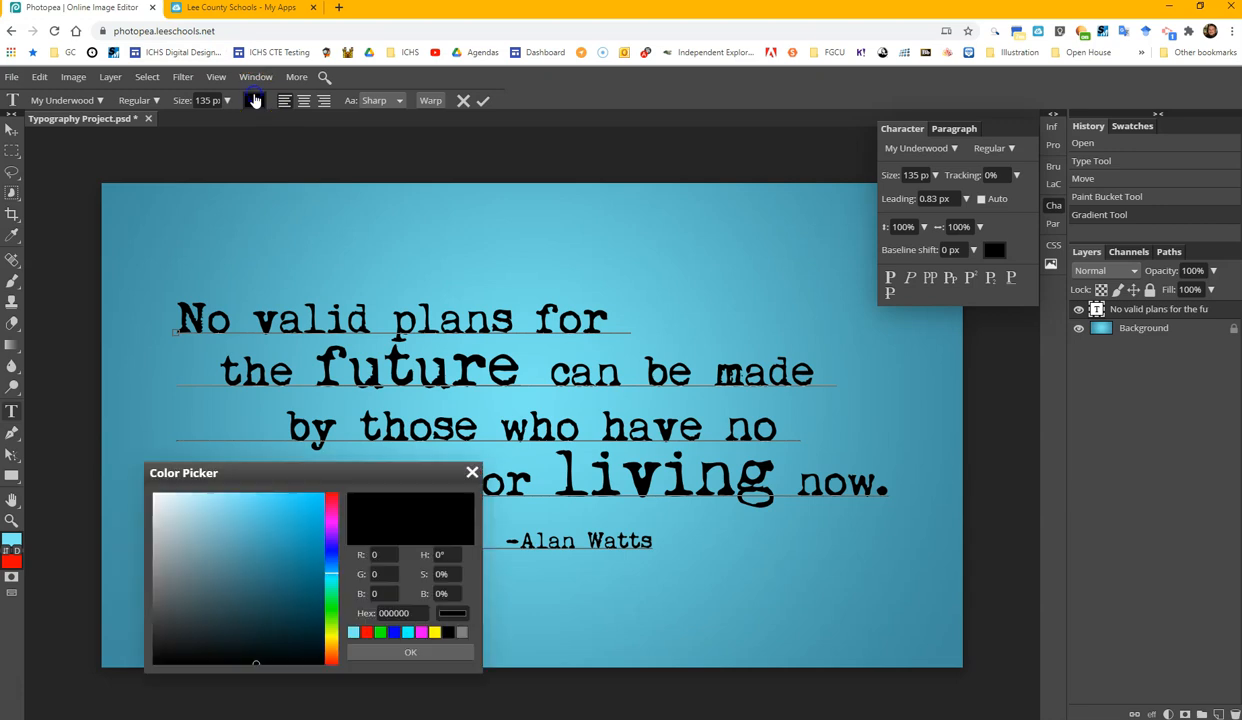
left_click(262, 552)
left_click(303, 510)
left_click(291, 537)
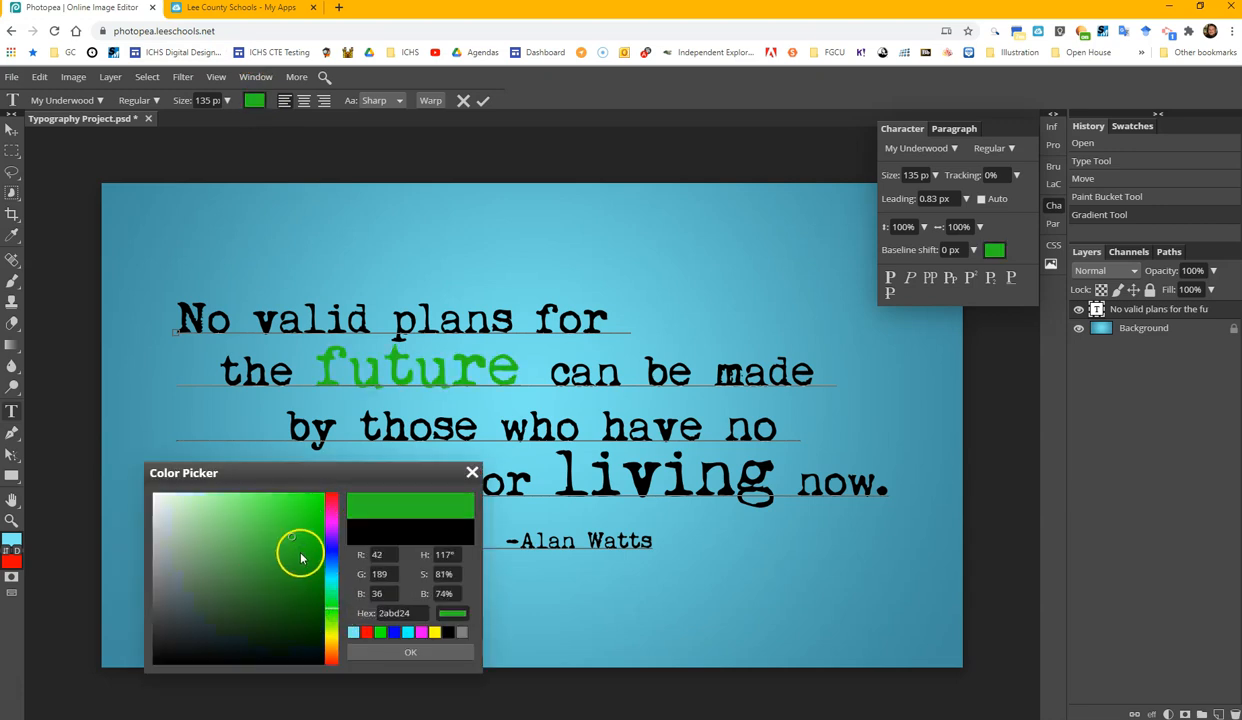
left_click(295, 526)
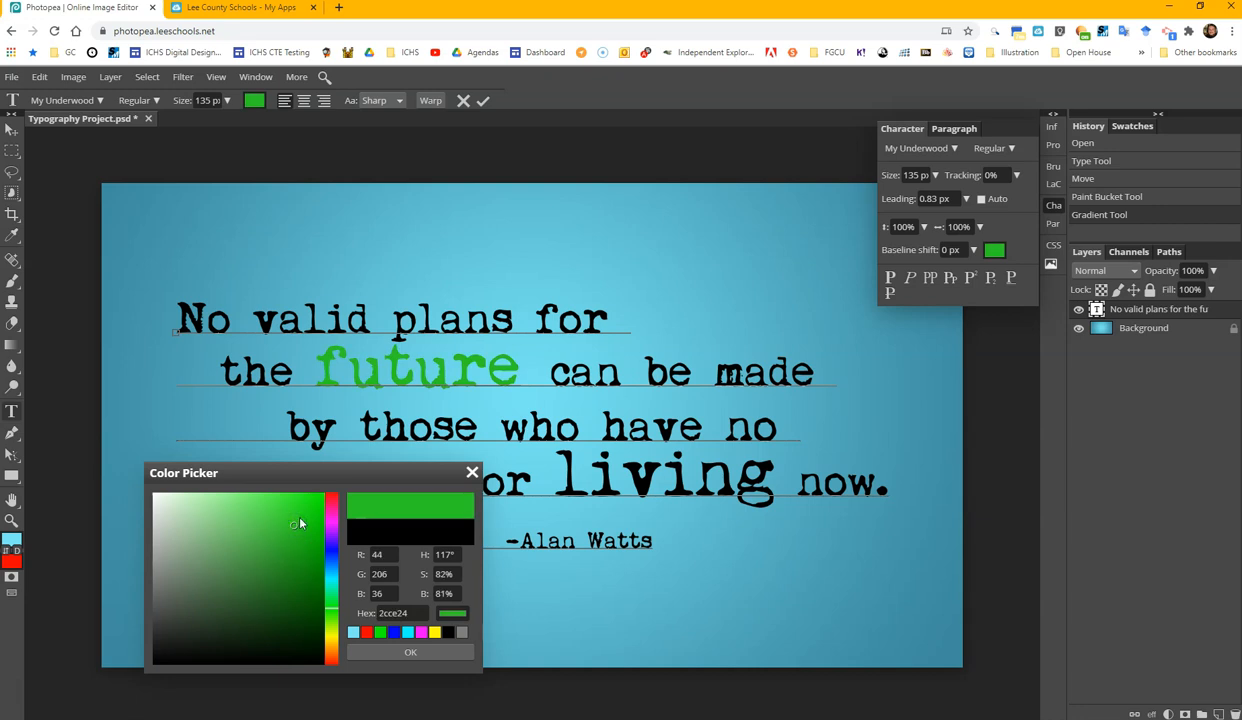
mouse_move(333, 605)
left_mouse_down()
mouse_move(329, 628)
mouse_move(330, 610)
left_mouse_up()
left_click_drag(233, 568, 325, 494)
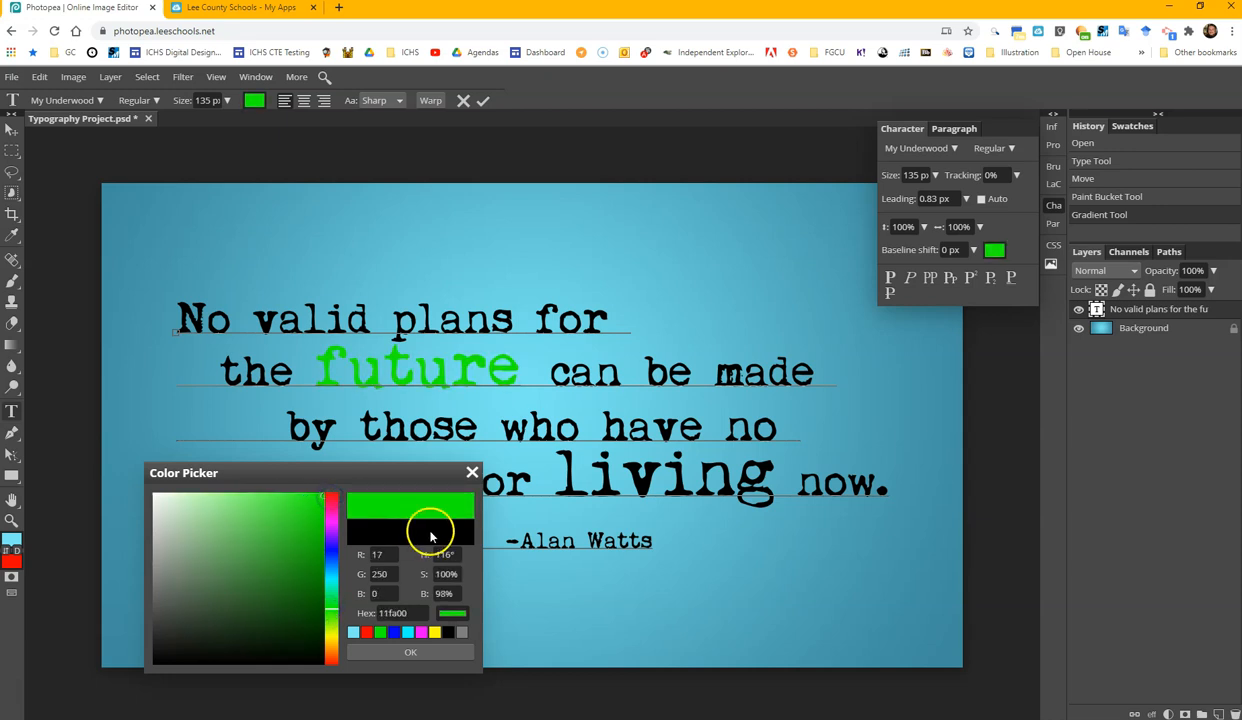
left_click(410, 652)
- Colour the word "living" the same green, 11fa00, by sampling it from "future"
left_click(558, 482)
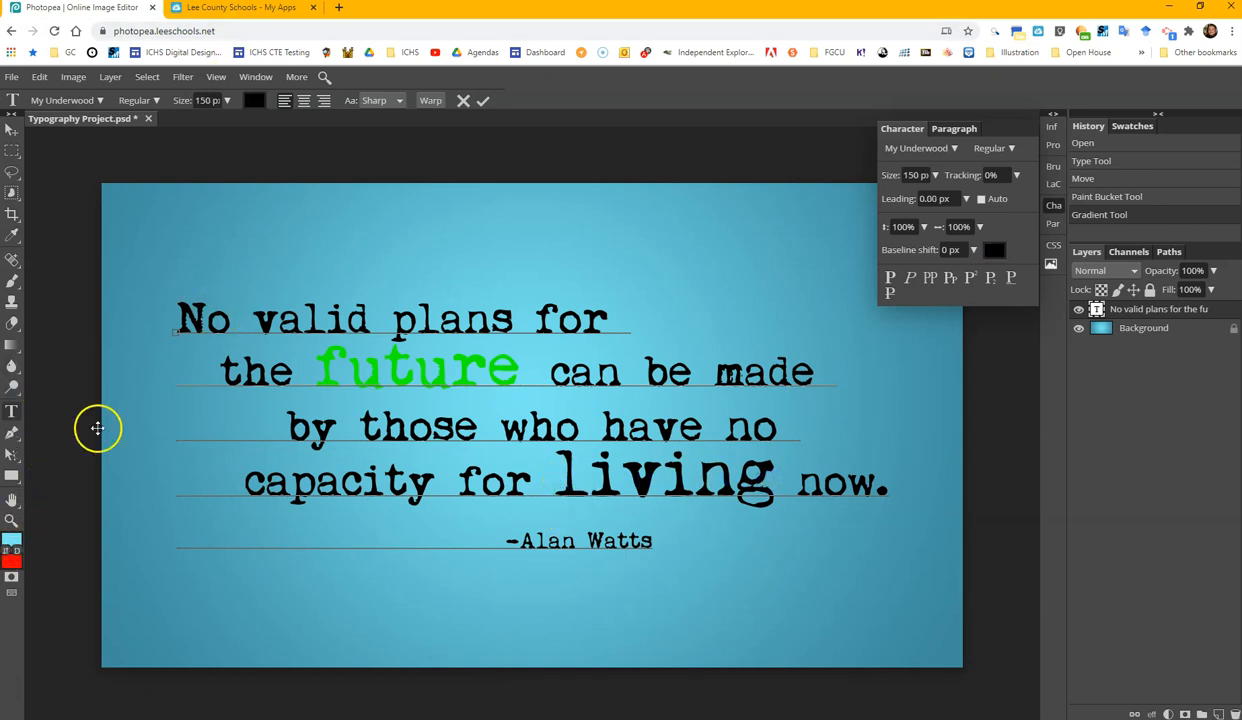
left_click(254, 100)
left_click(341, 347)
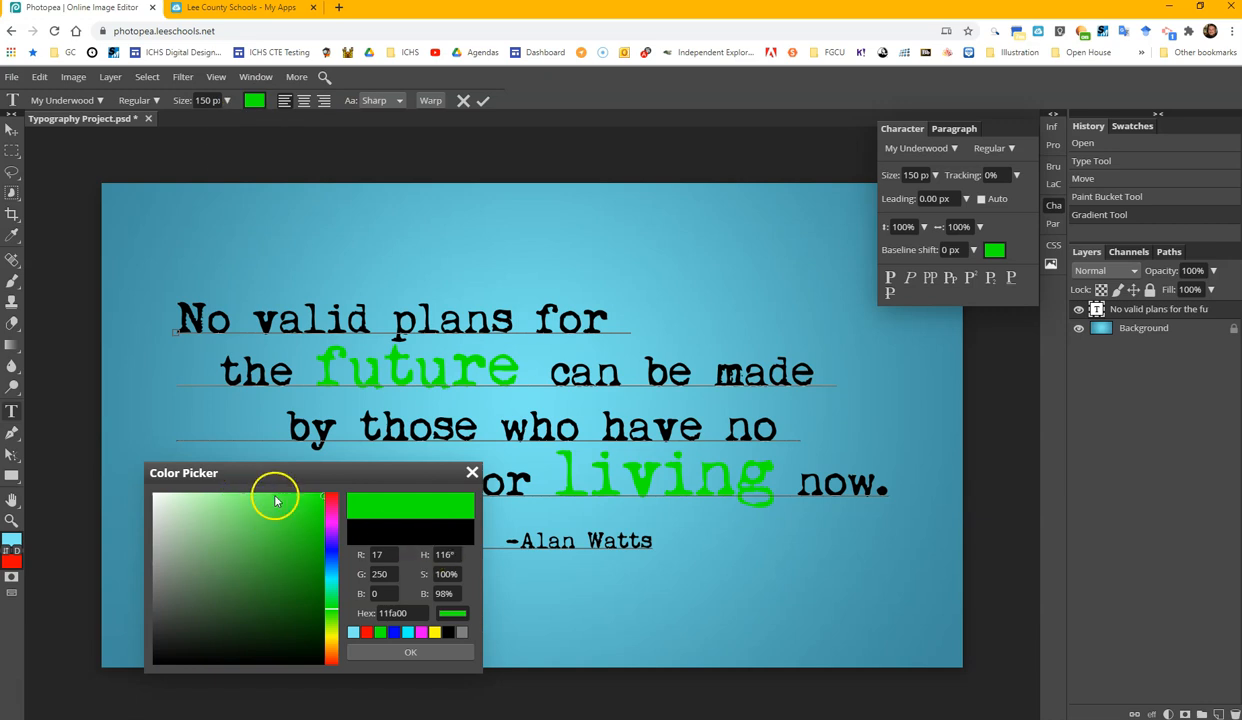
left_click(380, 655)
- Add a Drop Shadow to the quote text layer and set its opacity to 34%
left_click(337, 368)
left_click(505, 367)
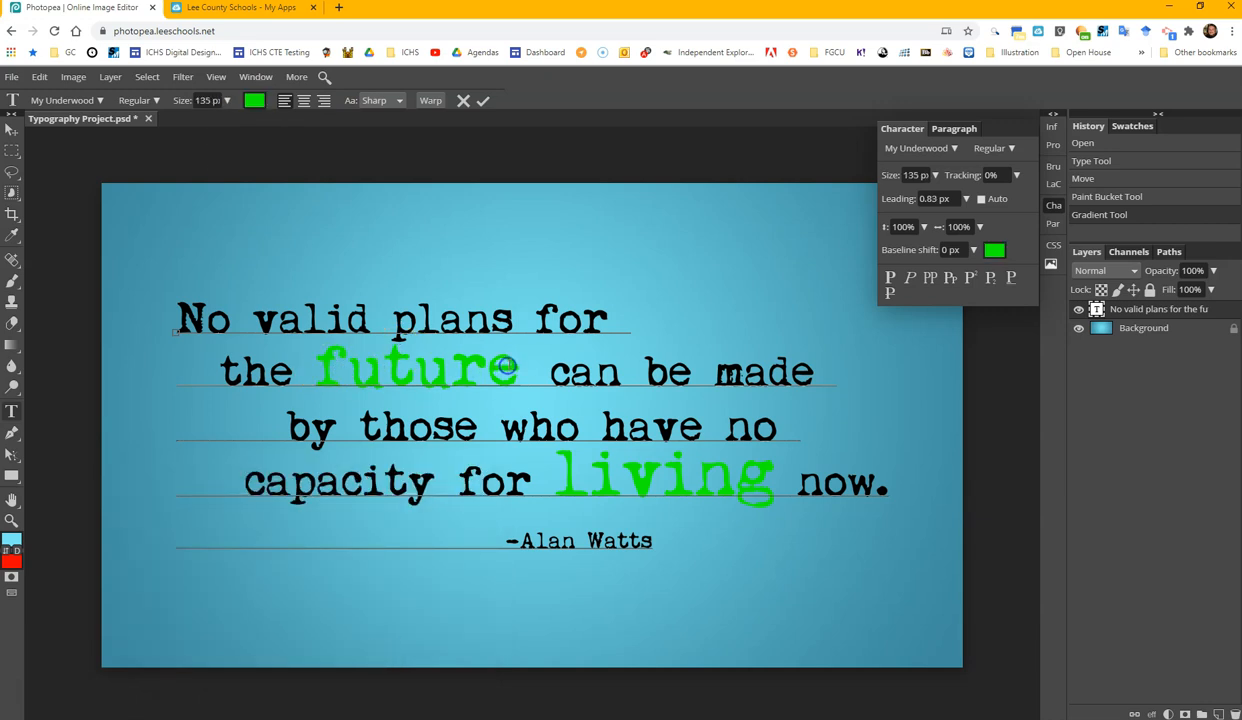
left_click(318, 354)
left_click(512, 369)
left_click(1152, 713)
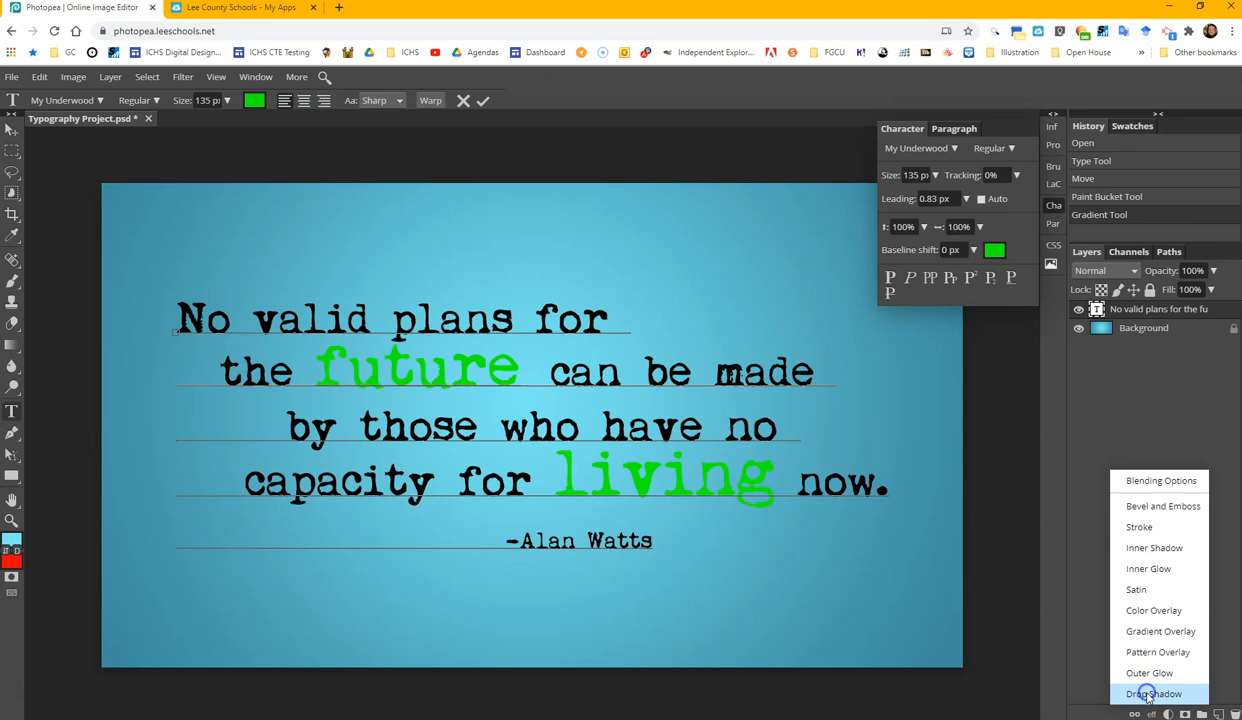
left_click(1148, 694)
left_click_drag(344, 183, 514, 510)
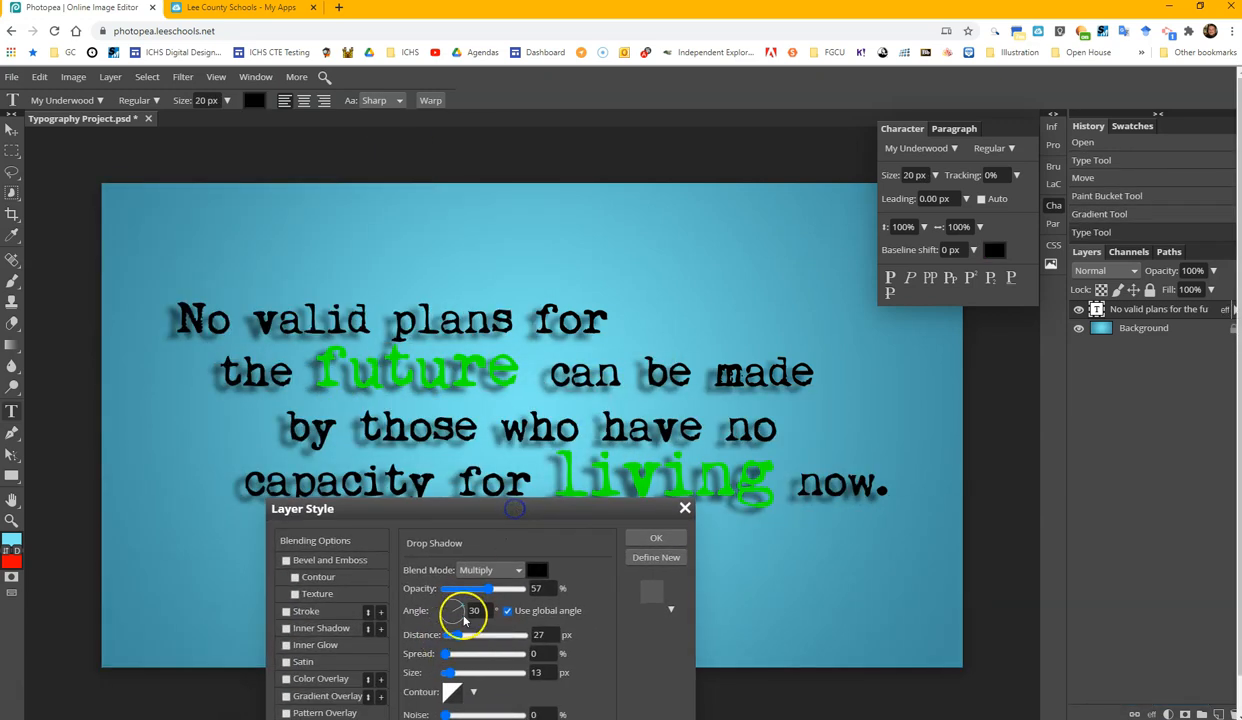
left_click_drag(487, 589, 472, 594)
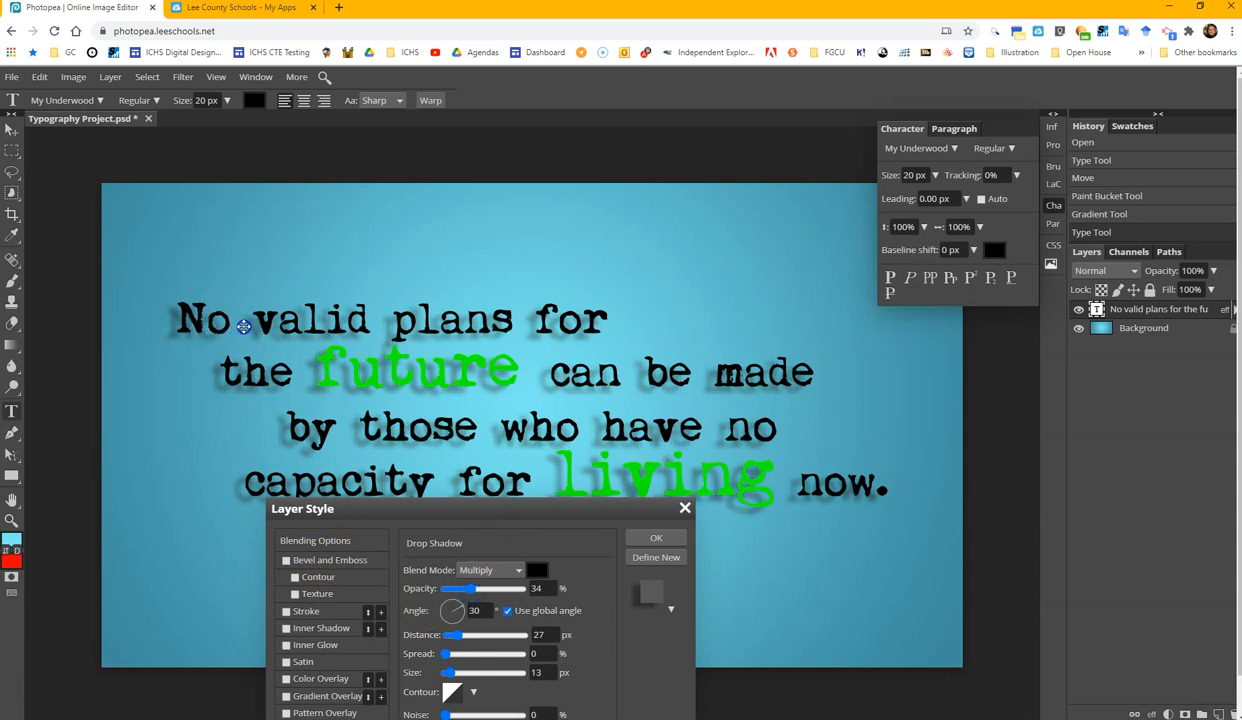
- Set the drop shadow's angle to 115° and distance to 17 px, and enable Bevel and Emboss on the text layer
left_click_drag(396, 514, 229, 421)
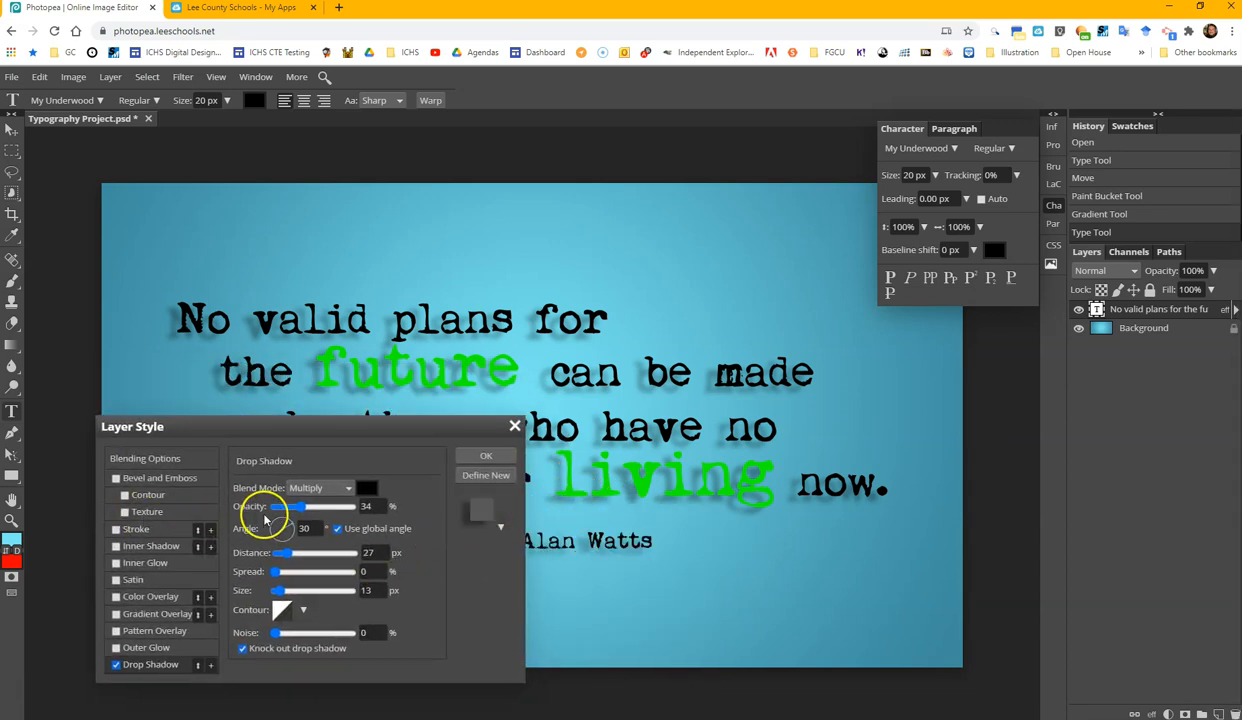
left_click_drag(266, 520, 280, 527)
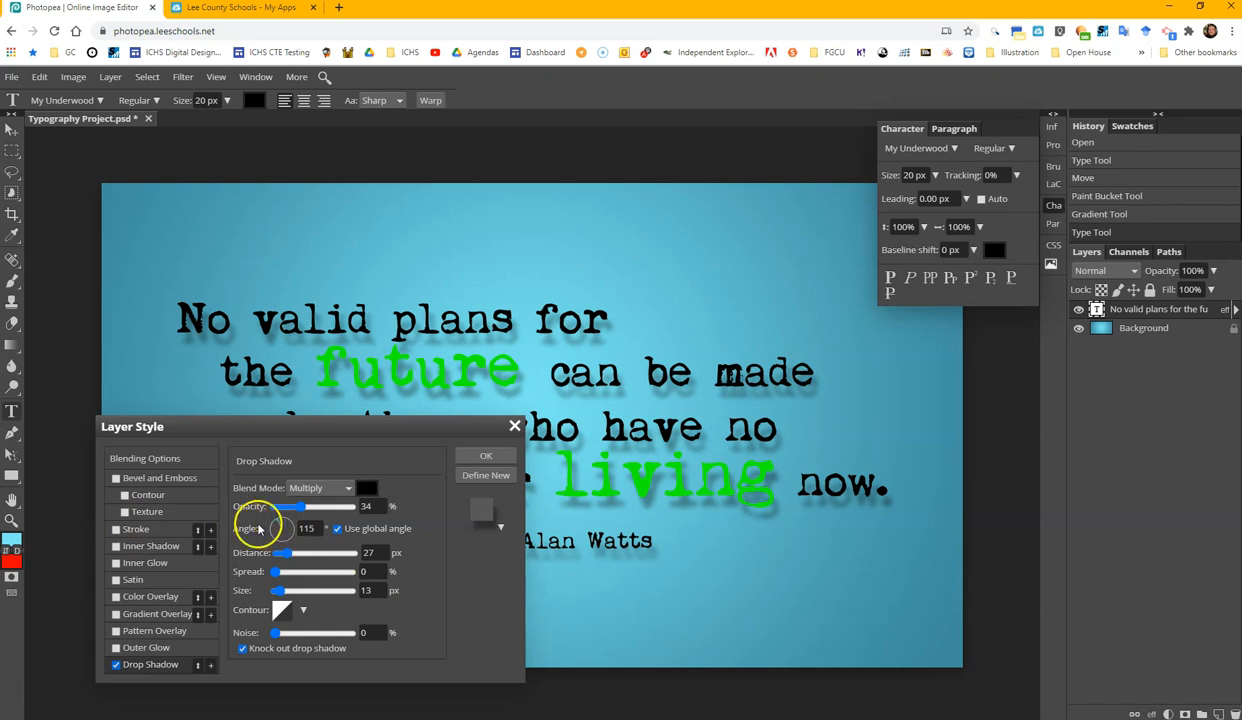
left_click_drag(288, 553, 283, 560)
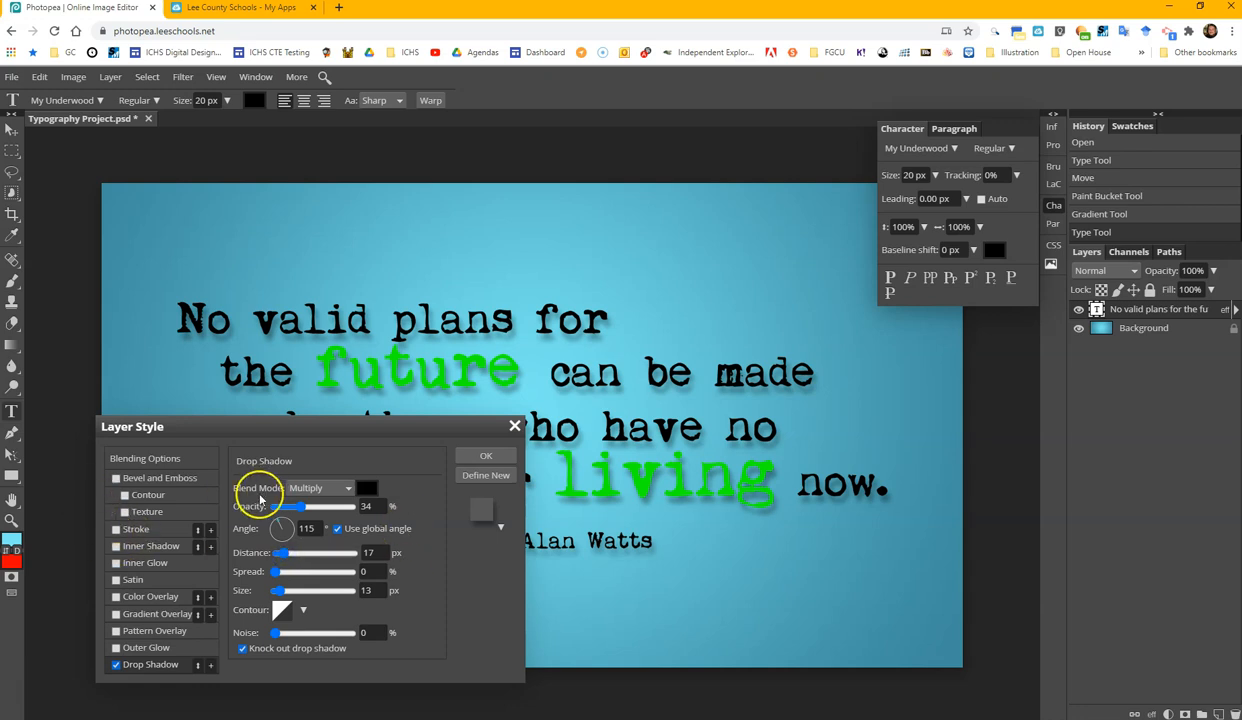
left_click(116, 479)
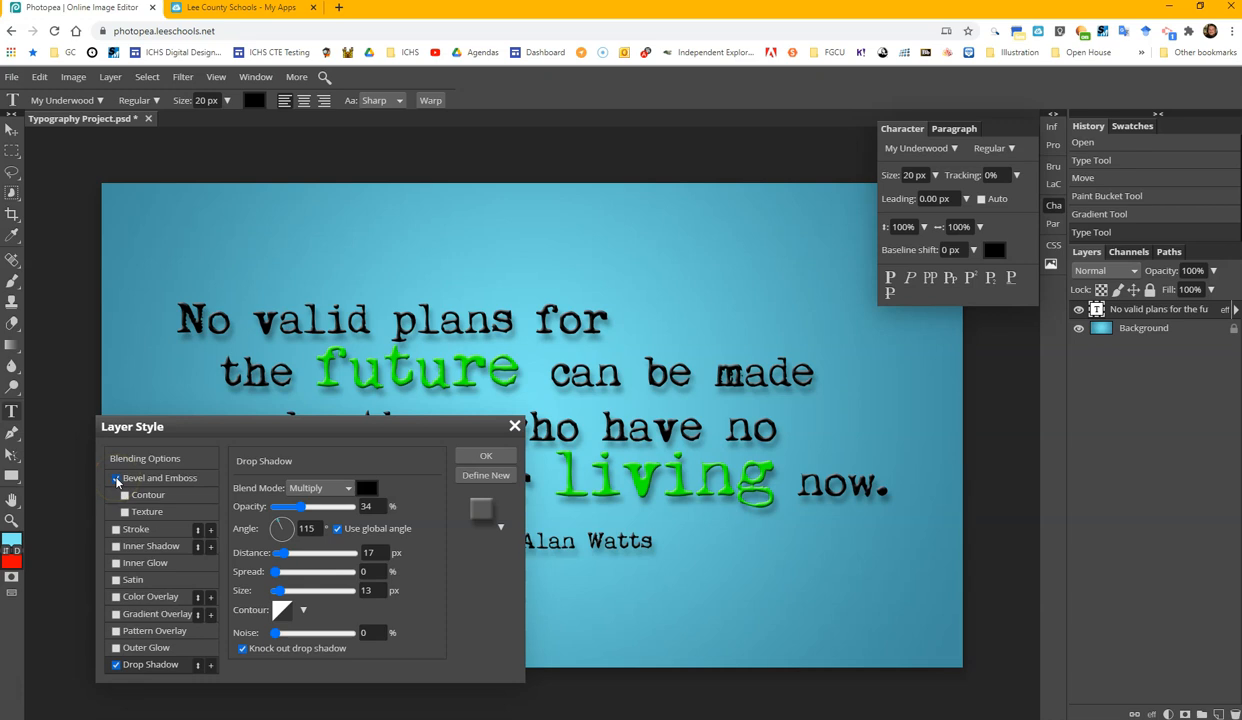
left_click(488, 456)
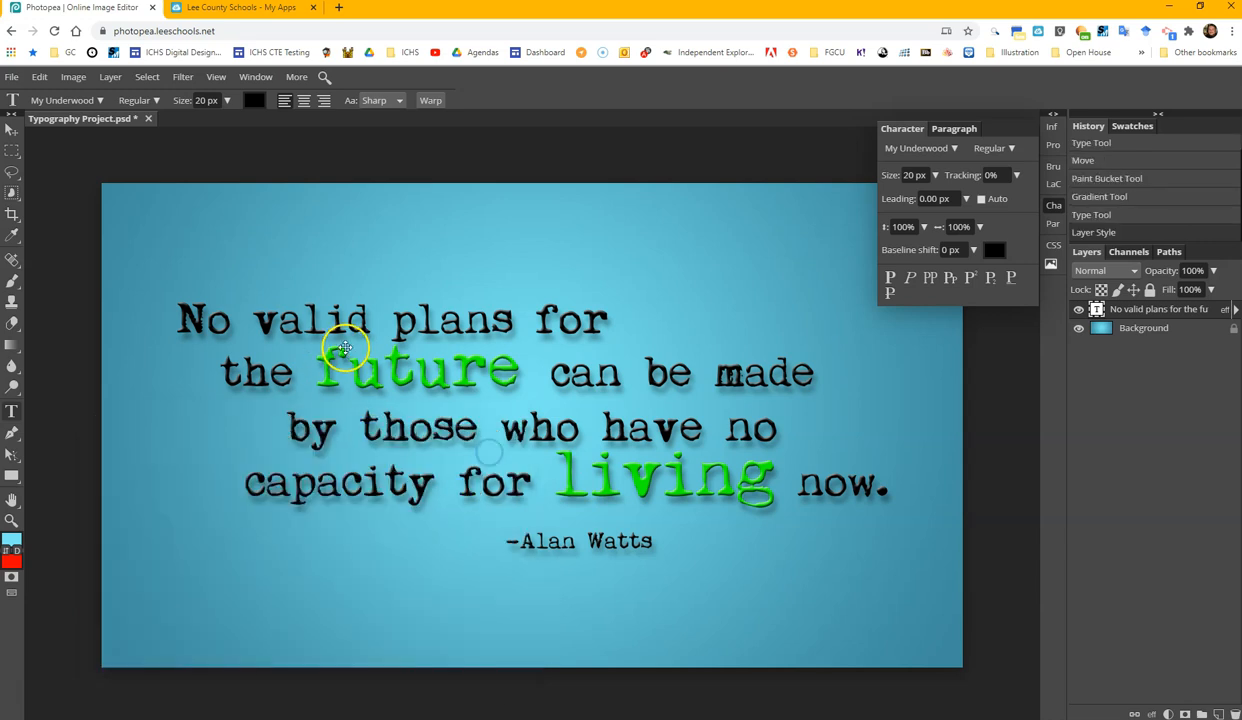
- Add a 3 px outside Stroke to the quote text layer in near-black, 040404
left_click(330, 372)
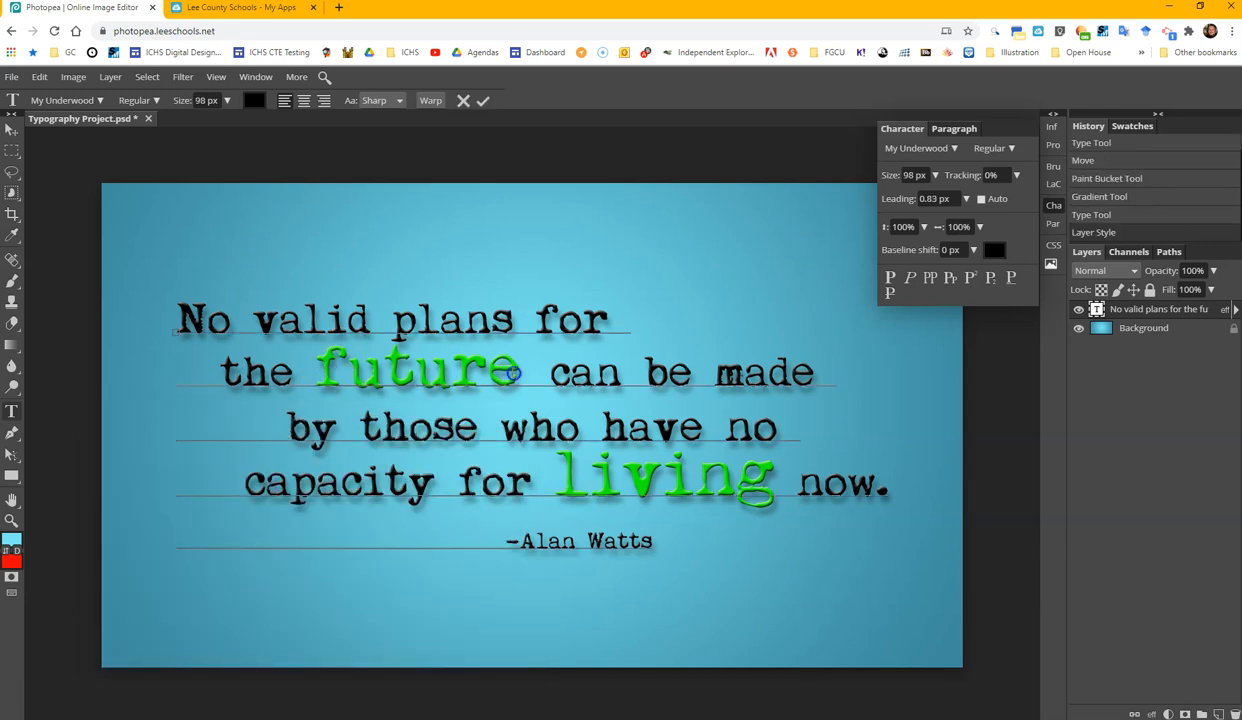
left_click(1153, 713)
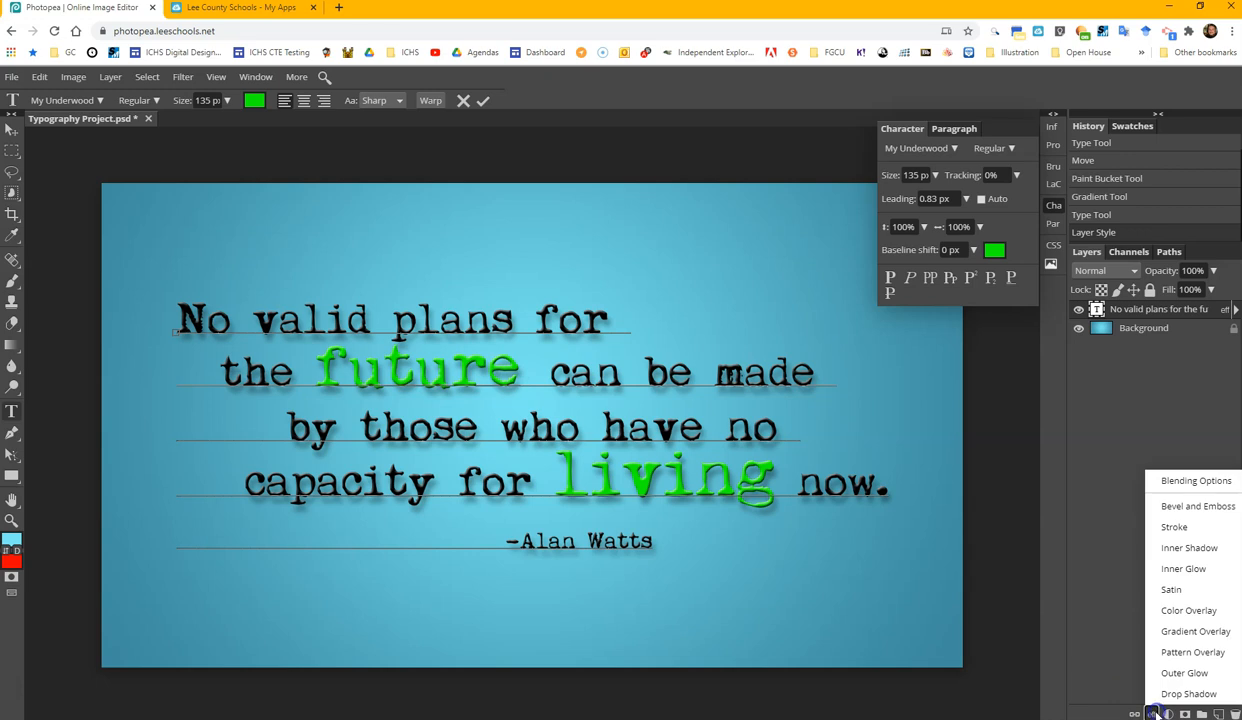
left_click(1174, 528)
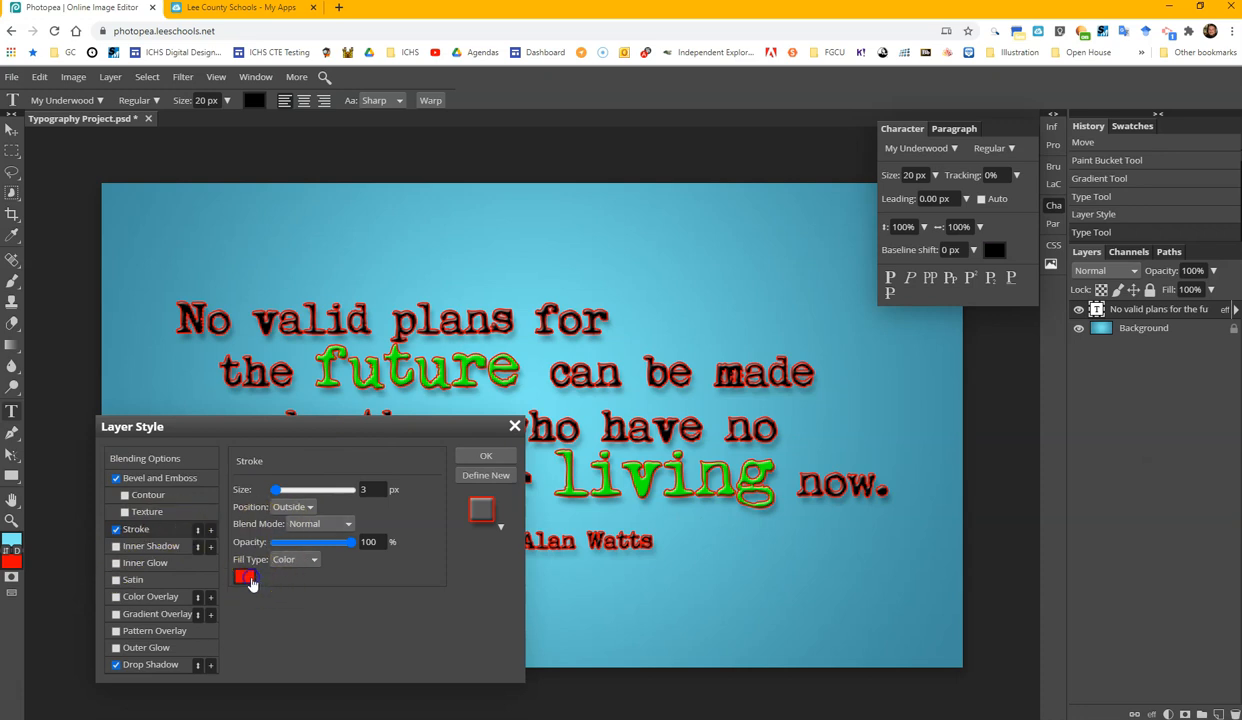
left_click(245, 578)
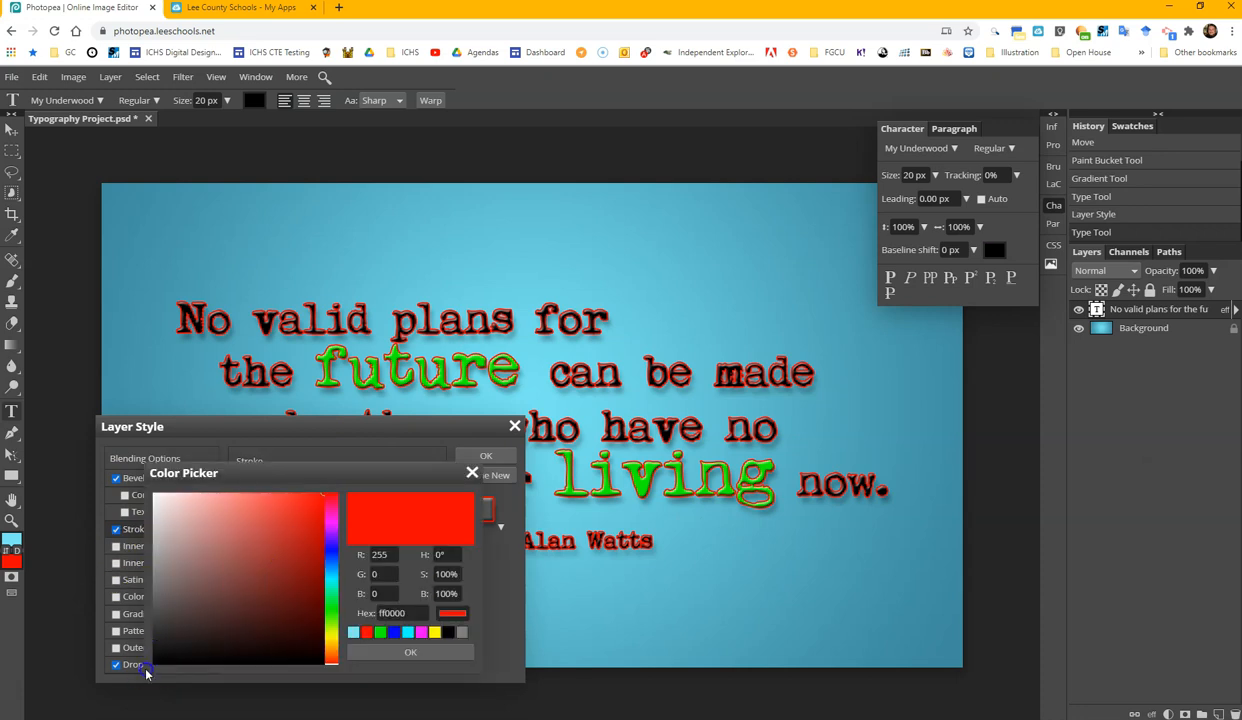
left_click(157, 660)
left_click_drag(159, 660, 155, 663)
left_click(425, 652)
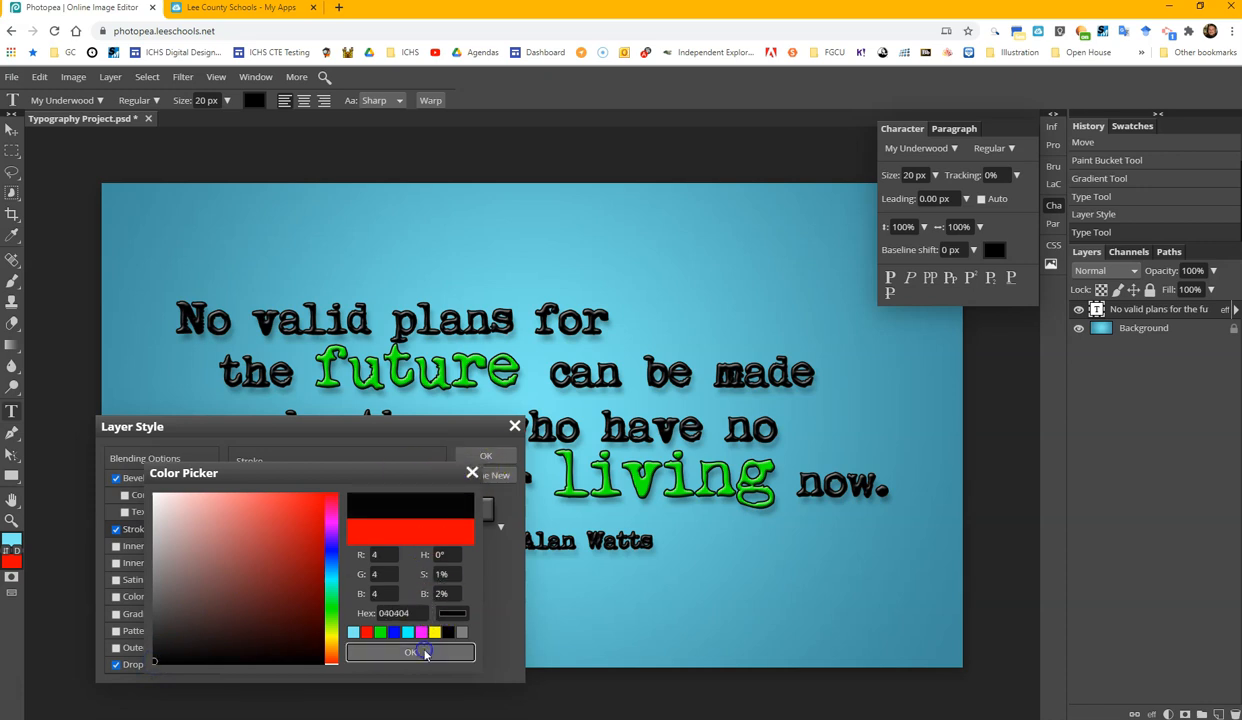
left_click(481, 458)
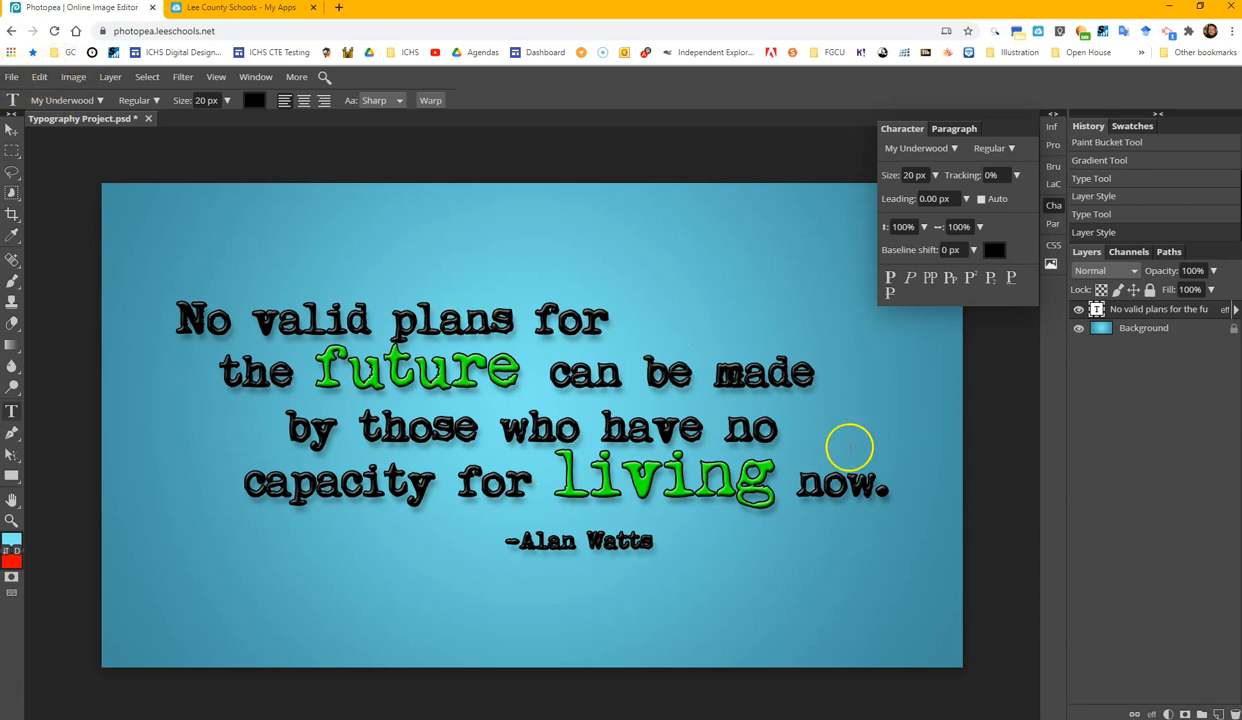
key("ctrl+s")
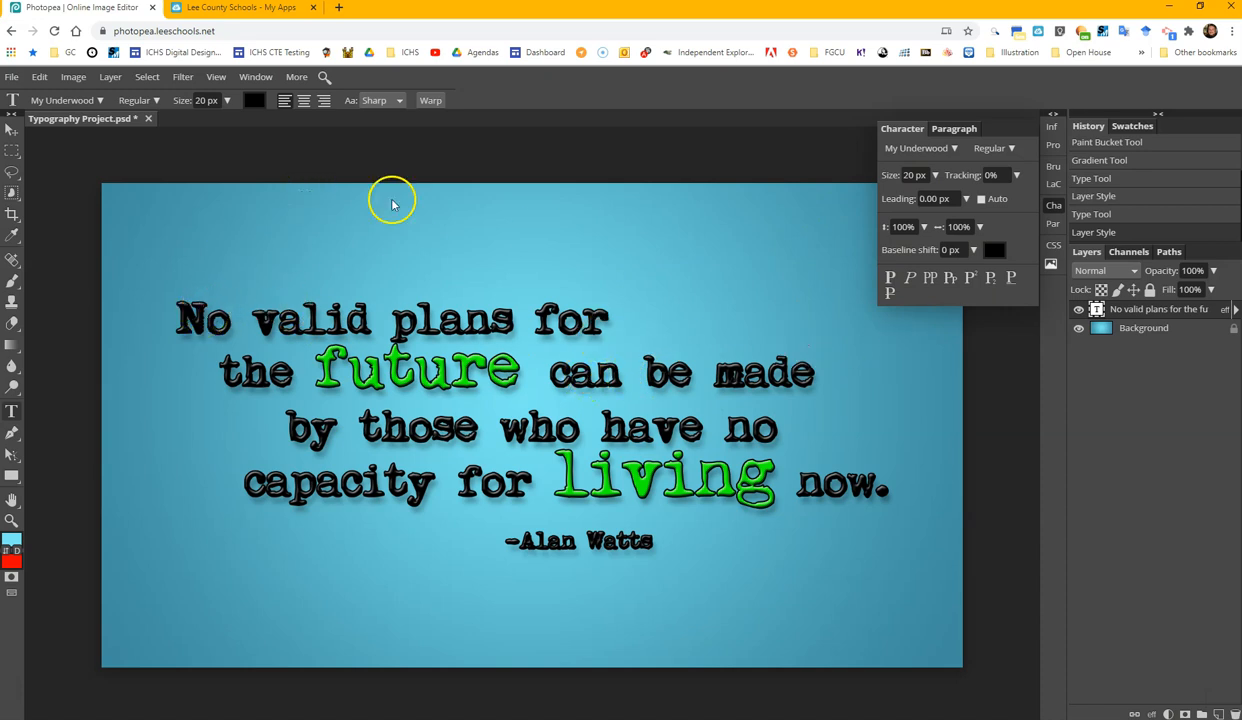
left_click(335, 362)
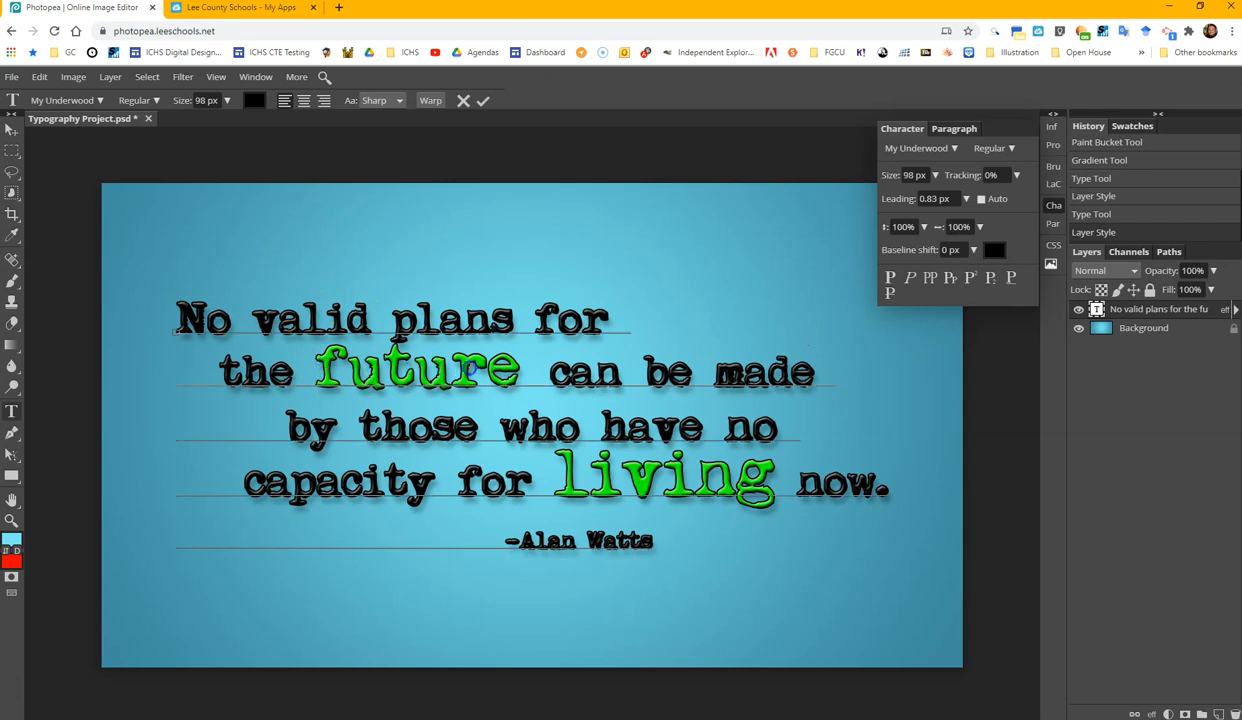
left_click(510, 368)
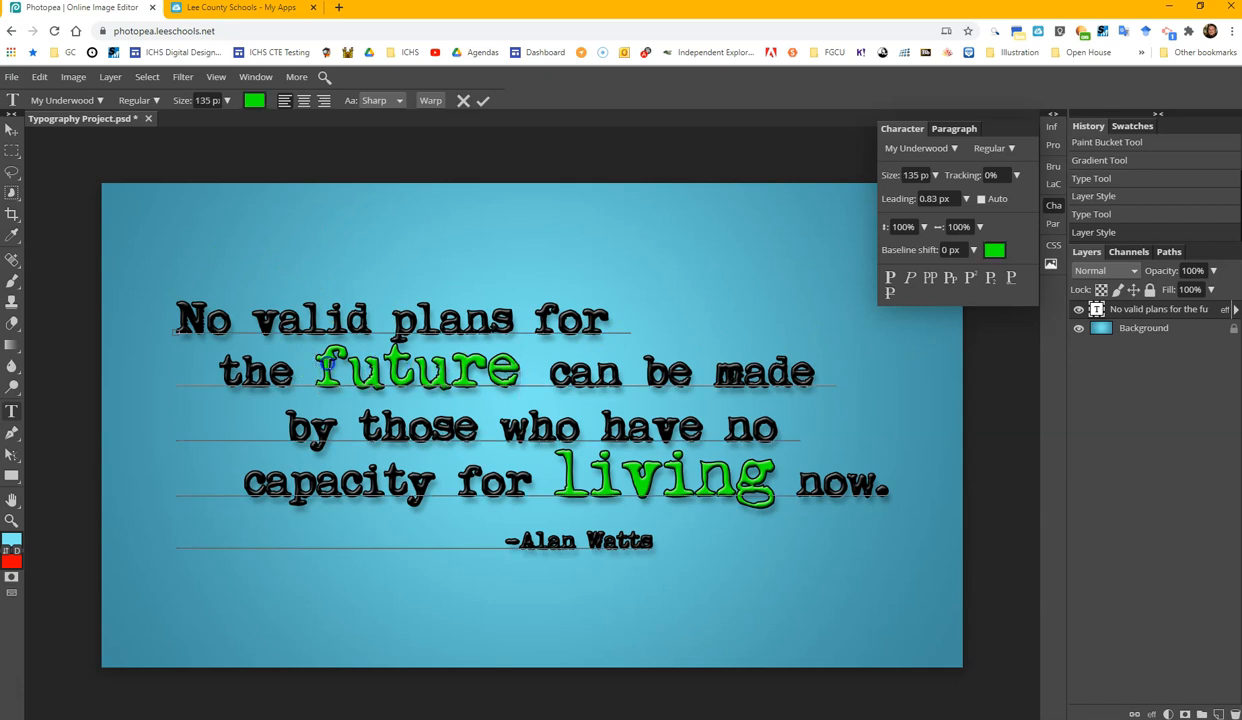
left_click(319, 367)
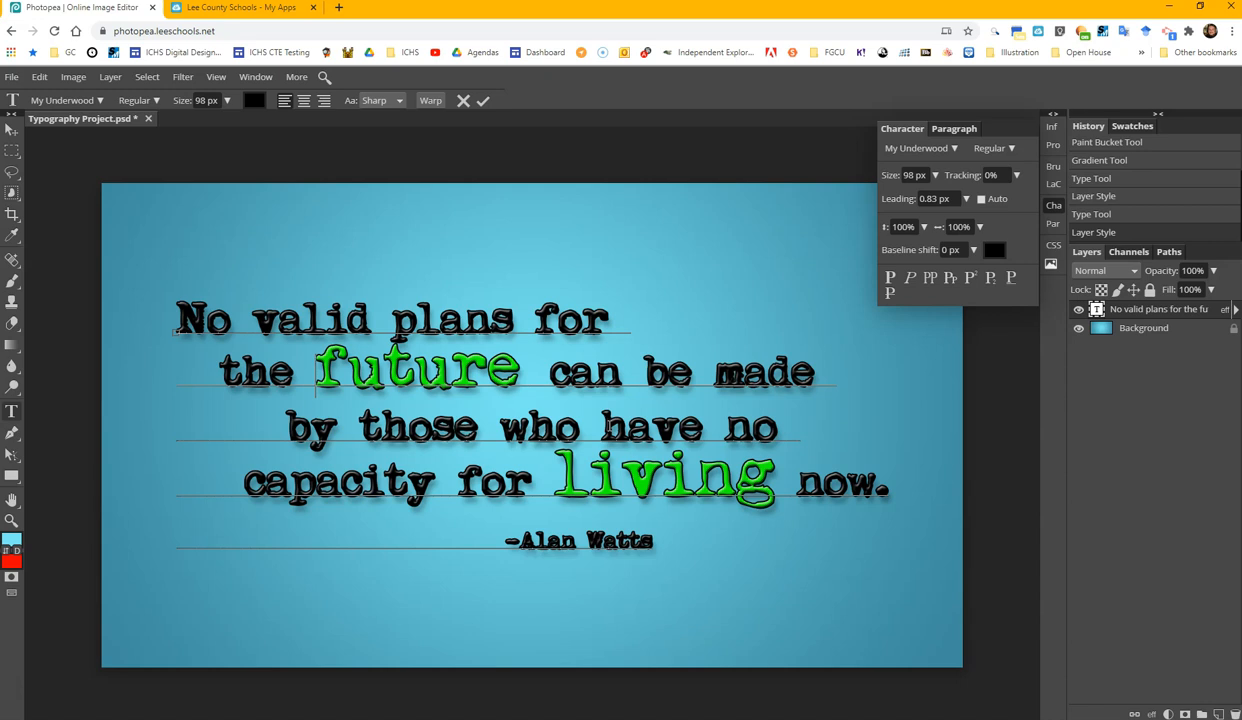
- Save the typography design as a PSD file
left_click(12, 79)
left_click(72, 256)
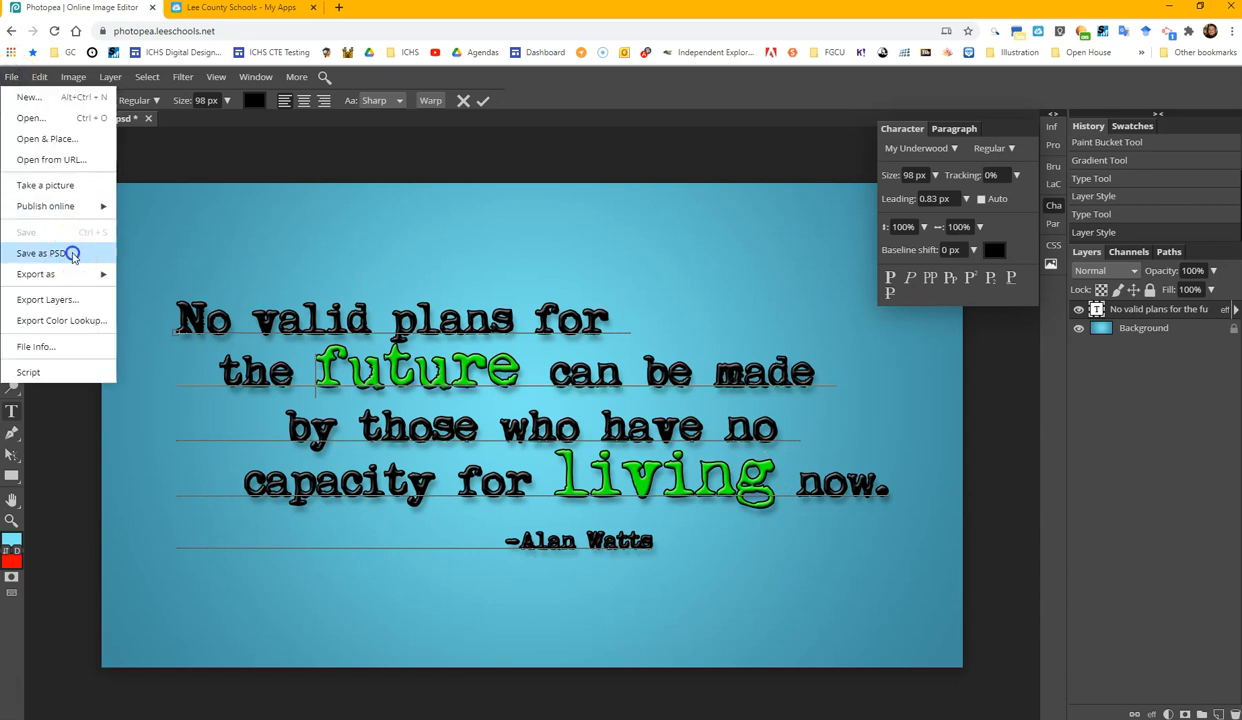